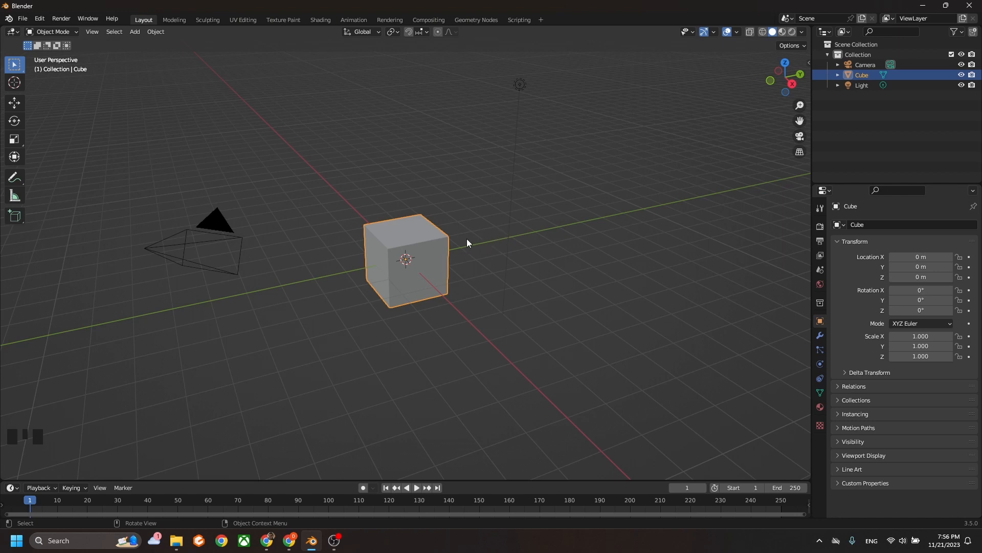
Enter Edit Mode on the cube, switch to face selection and select its top face
key(Tab)
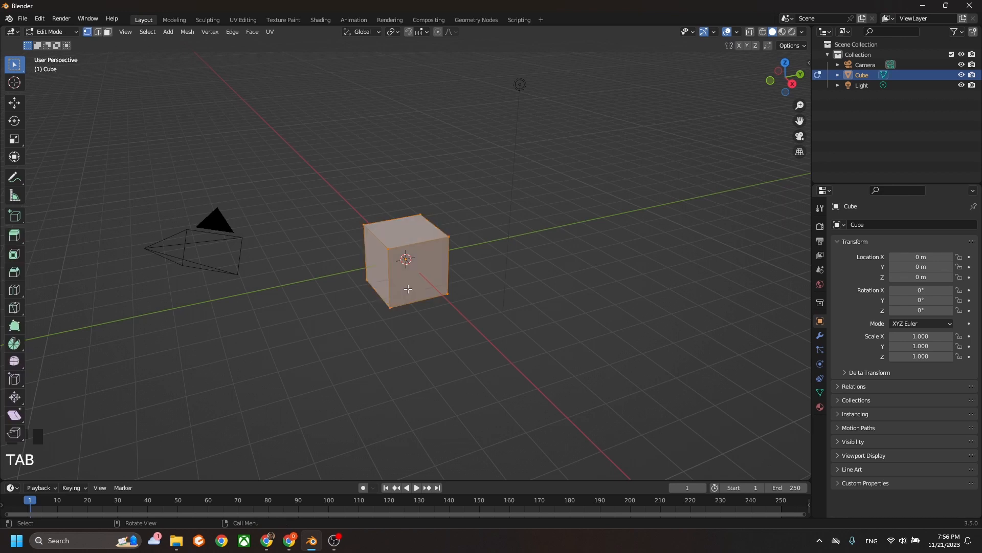
scroll(408, 289, up, 4)
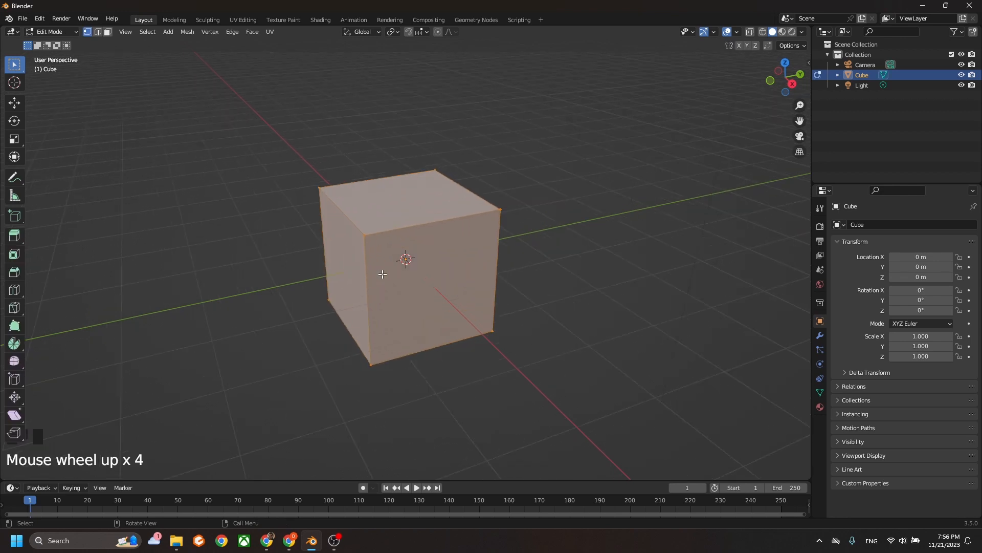
key(3)
click(407, 204)
shift+middle_drag(407, 205, 408, 256)
scroll(408, 253, up, 4)
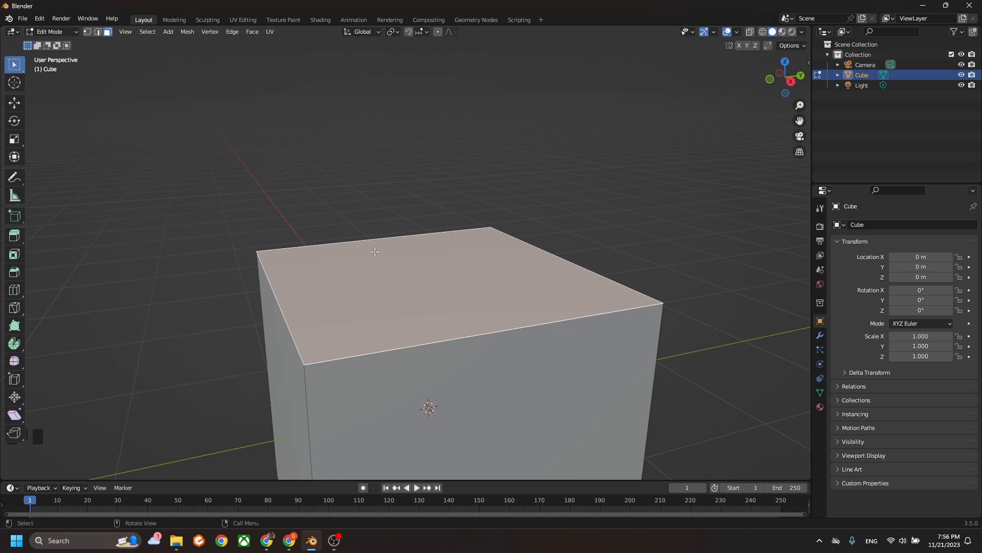
Try extruding the cube's top face straight upward and undo both the extrusion and the face selection
key(e)
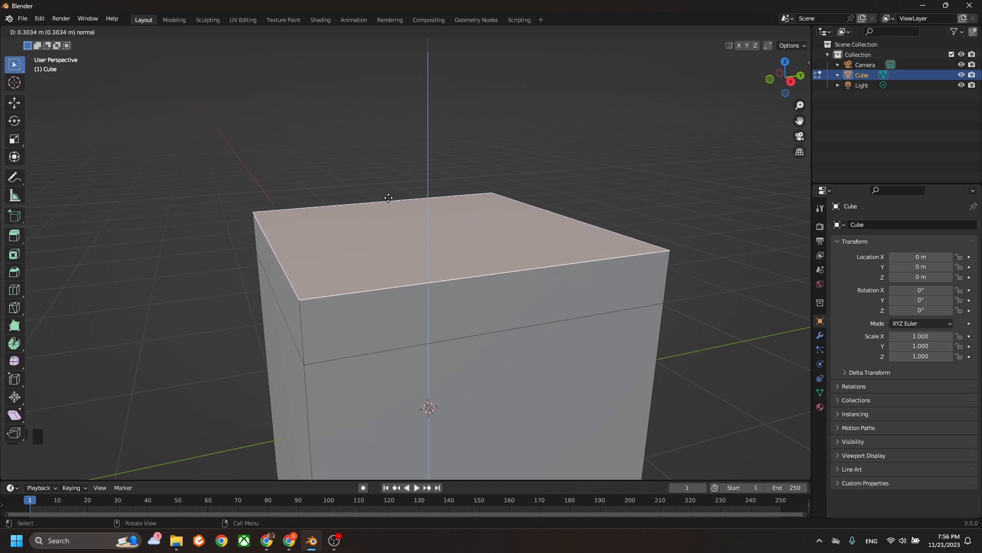
click(385, 166)
middle_drag(362, 208, 385, 237)
key(ctrl+z)
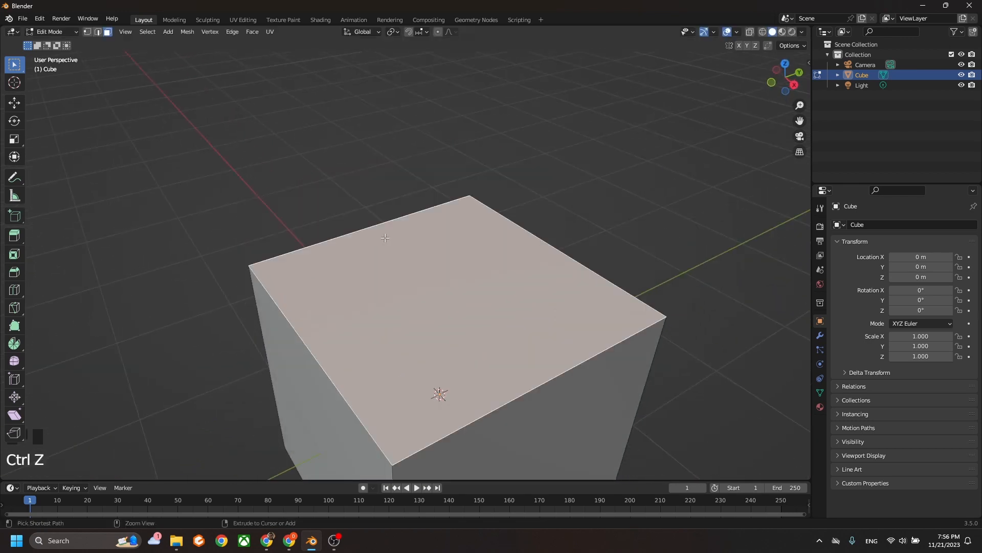
key(ctrl+z)
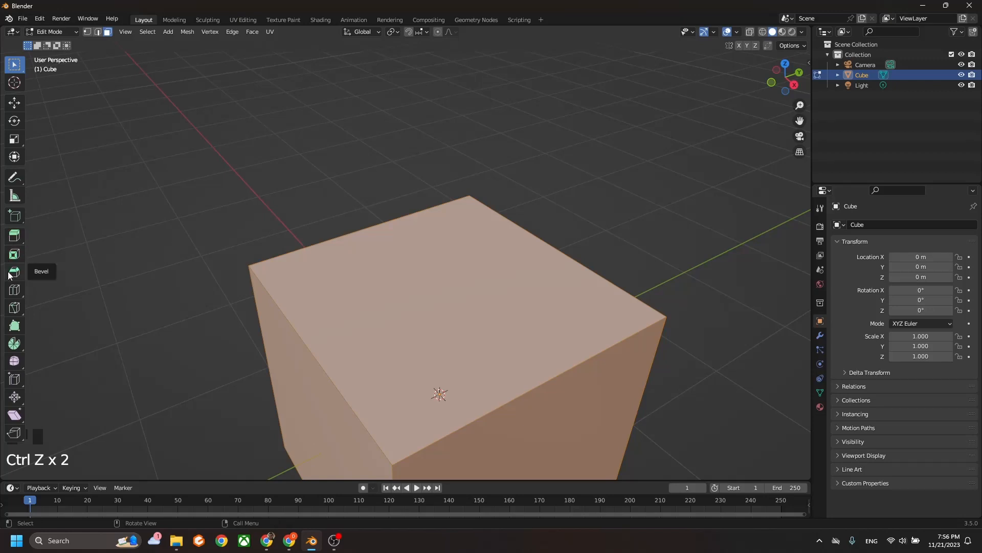
Extrude the cube's top face upward along its normal using the Extrude Region tool
click(11, 242)
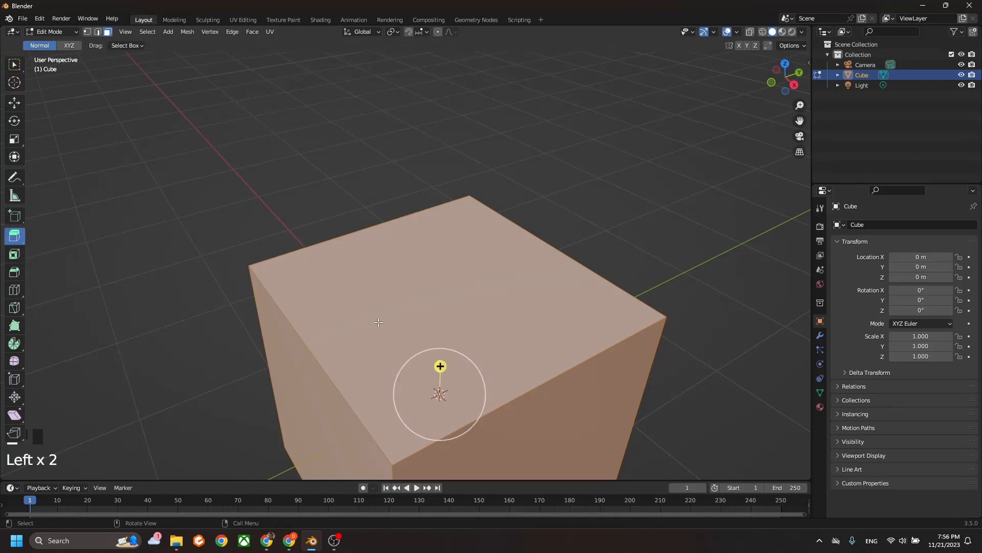
middle_drag(379, 322, 381, 286)
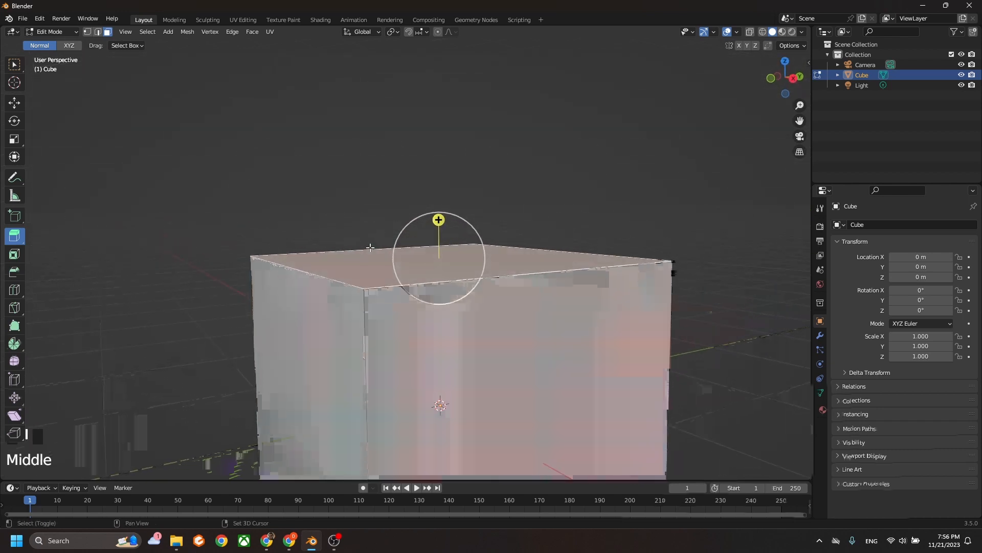
shift+middle_drag(370, 248, 364, 281)
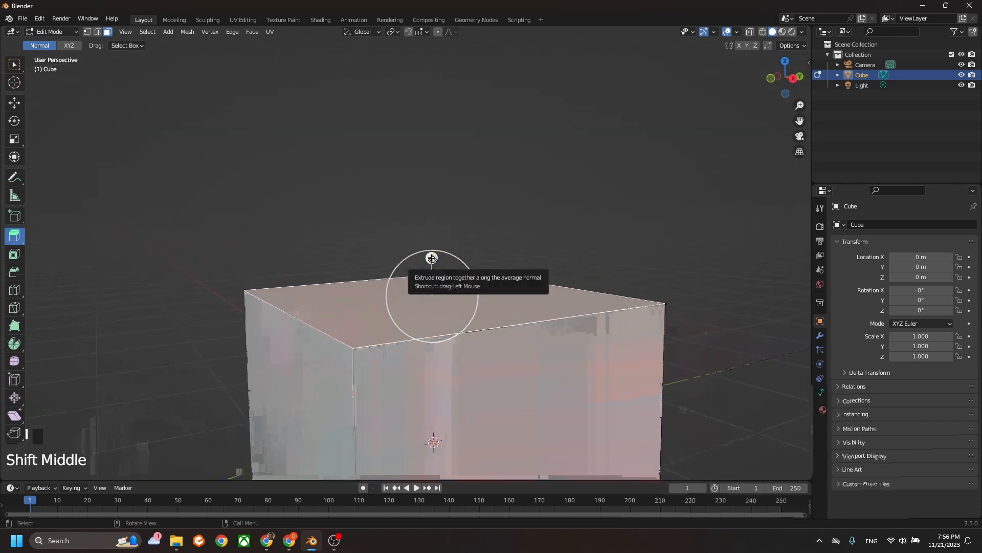
drag(432, 258, 432, 137)
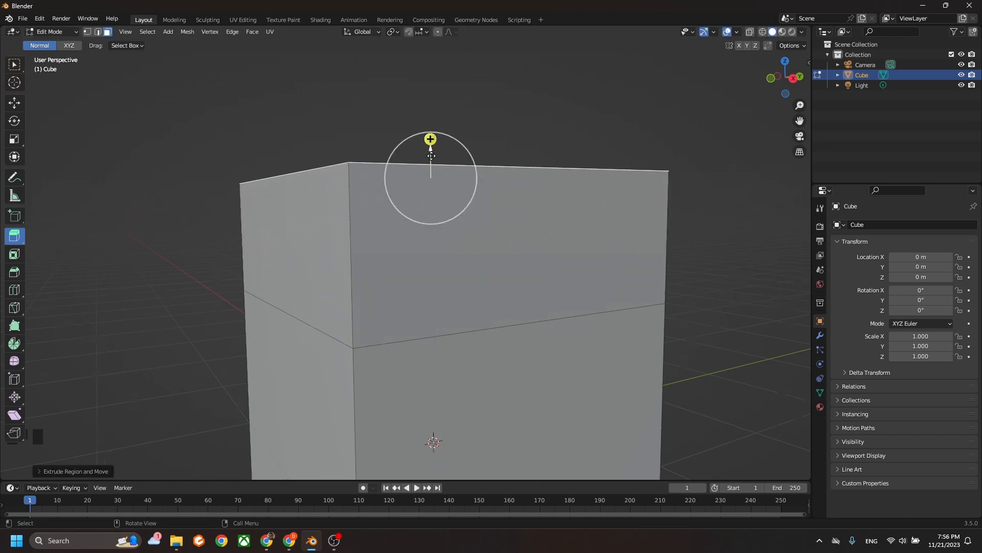
middle_drag(432, 138, 359, 197)
scroll(426, 169, down, 2)
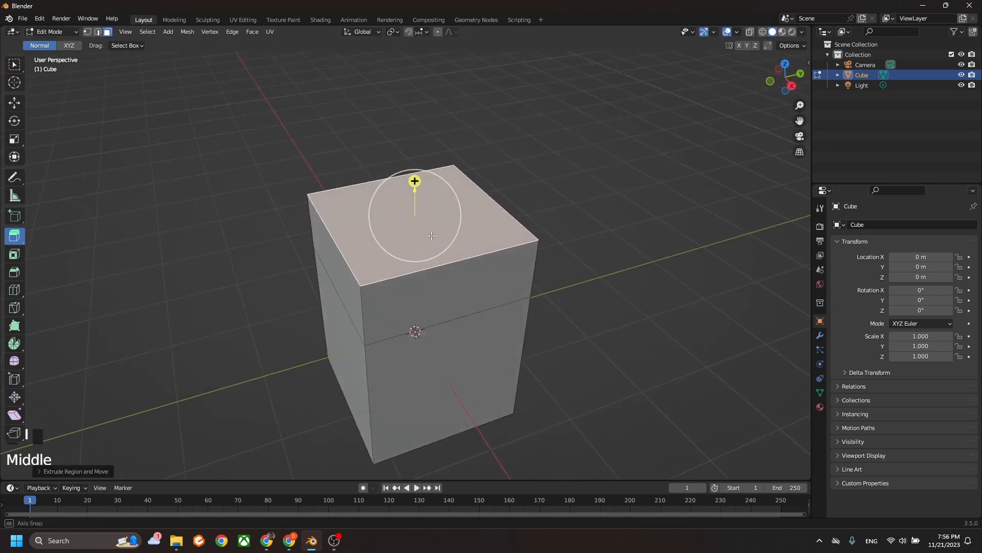
scroll(359, 197, up, 2)
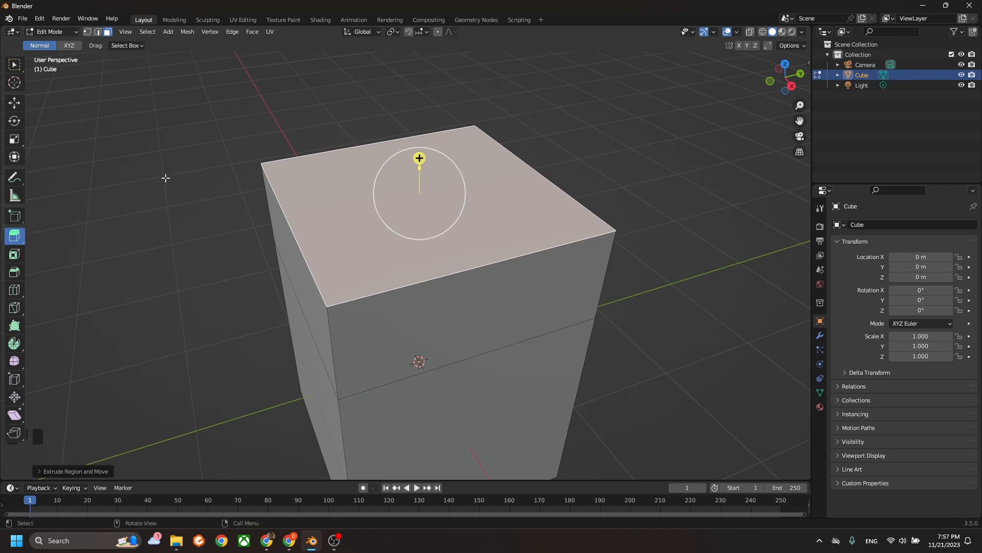
Raise the extruded top face further along the Z axis with the Move tool
click(14, 103)
middle_drag(428, 169, 430, 132)
drag(430, 132, 427, 63)
shift+scroll(467, 220, up, 1)
shift+middle_drag(468, 219, 452, 131)
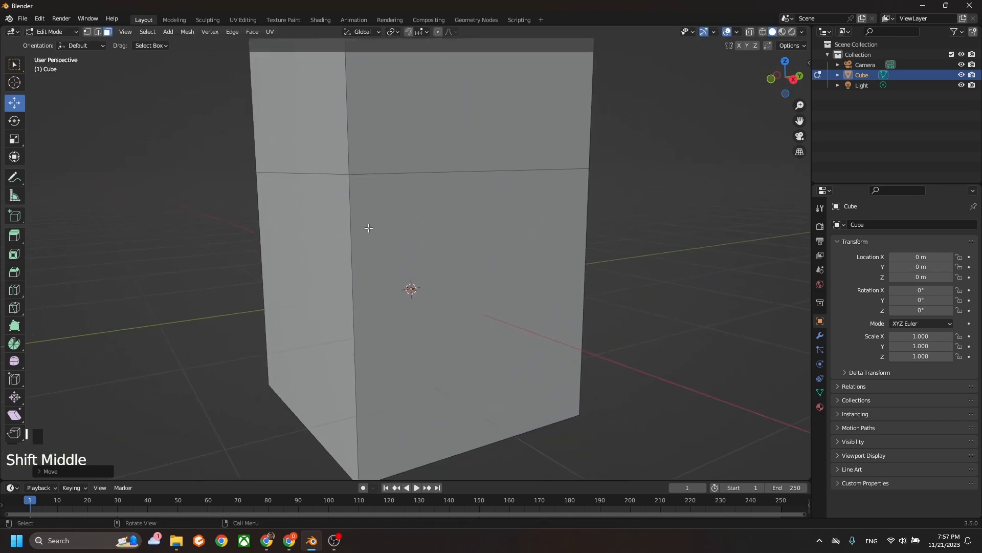
Select the loop of side faces around the block's lower section
alt+click(351, 231)
middle_drag(511, 250, 524, 320)
scroll(415, 297, down, 2)
middle_drag(415, 297, 377, 314)
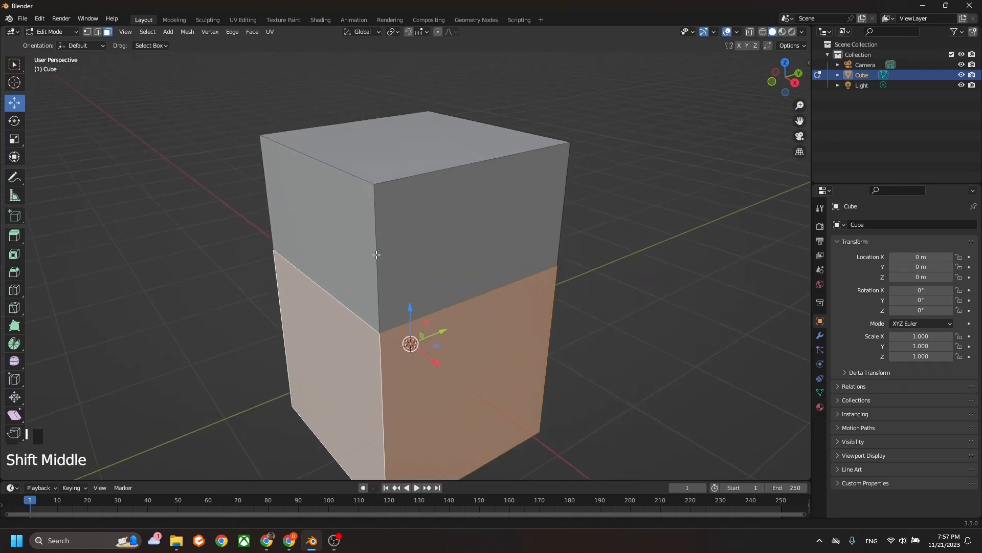
Select the loop of side faces around the extruded upper section and inspect it from several angles
scroll(377, 317, up, 2)
alt+click(368, 302)
middle_drag(576, 281, 583, 261)
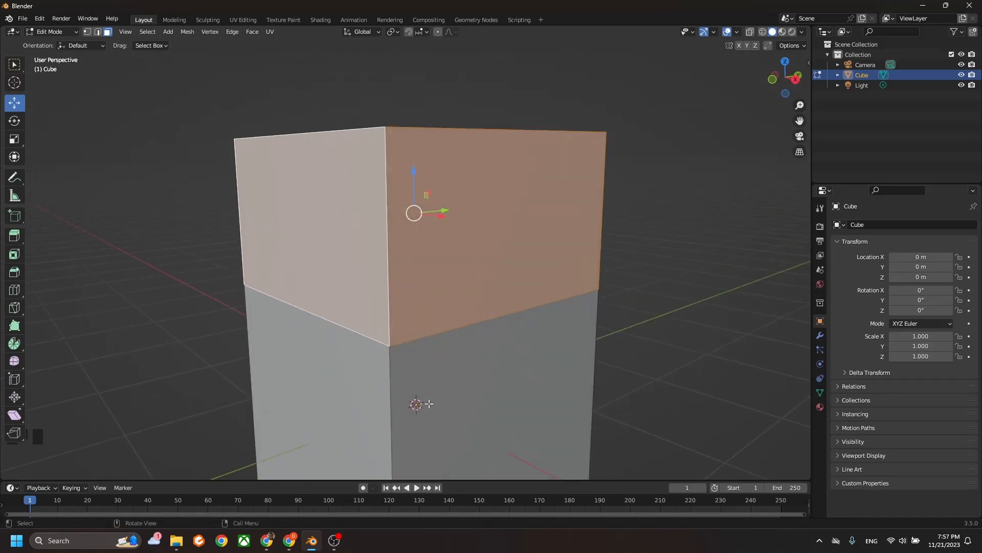
middle_drag(427, 391, 302, 234)
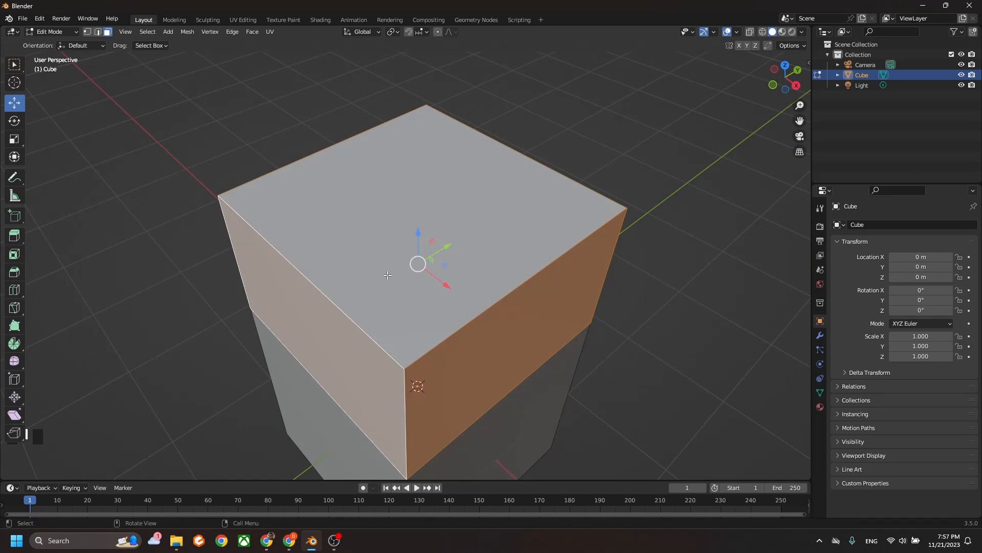
middle_drag(420, 216, 357, 258)
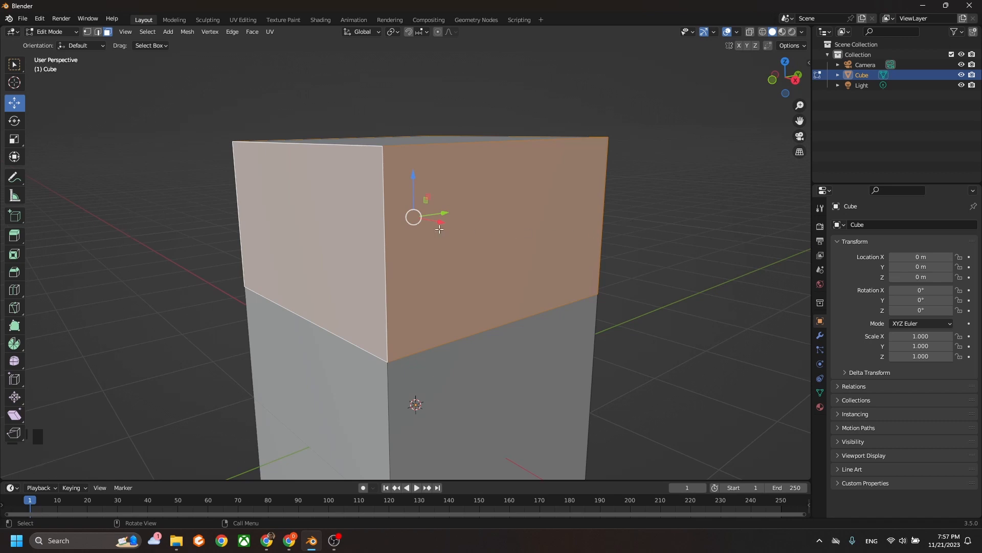
middle_drag(269, 214, 286, 377)
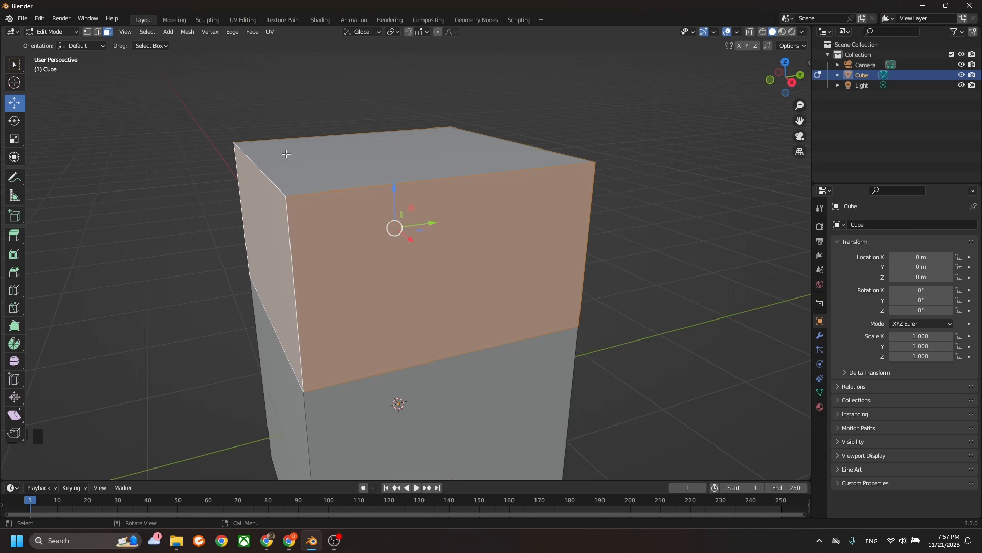
Clear the selection and reselect the face loop around the upper section from another side of the block
click(646, 249)
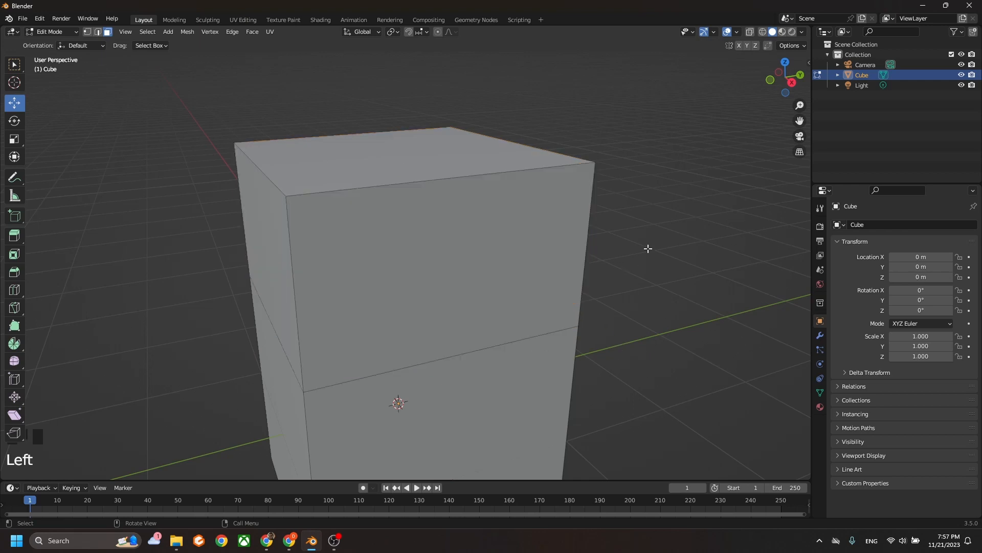
middle_drag(336, 260, 226, 239)
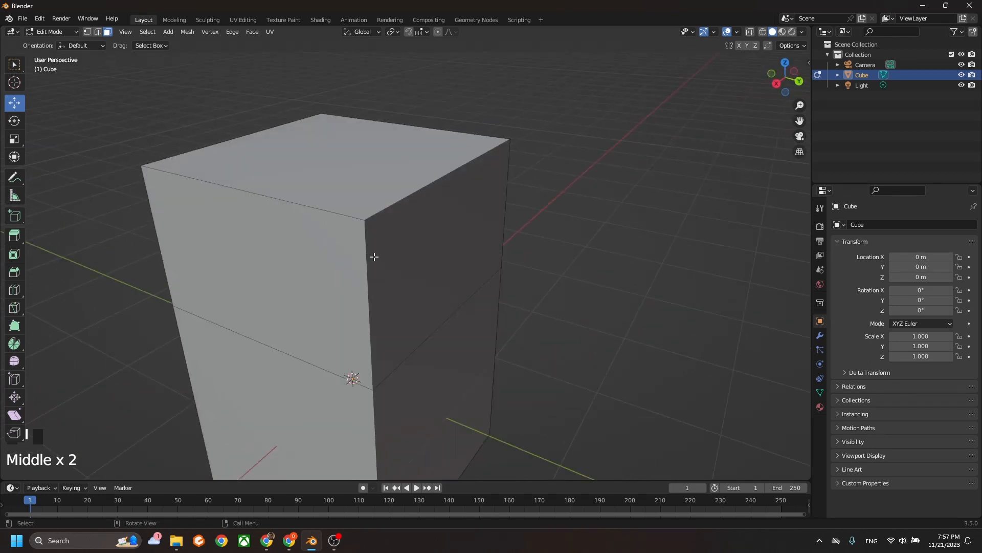
middle_drag(374, 256, 531, 243)
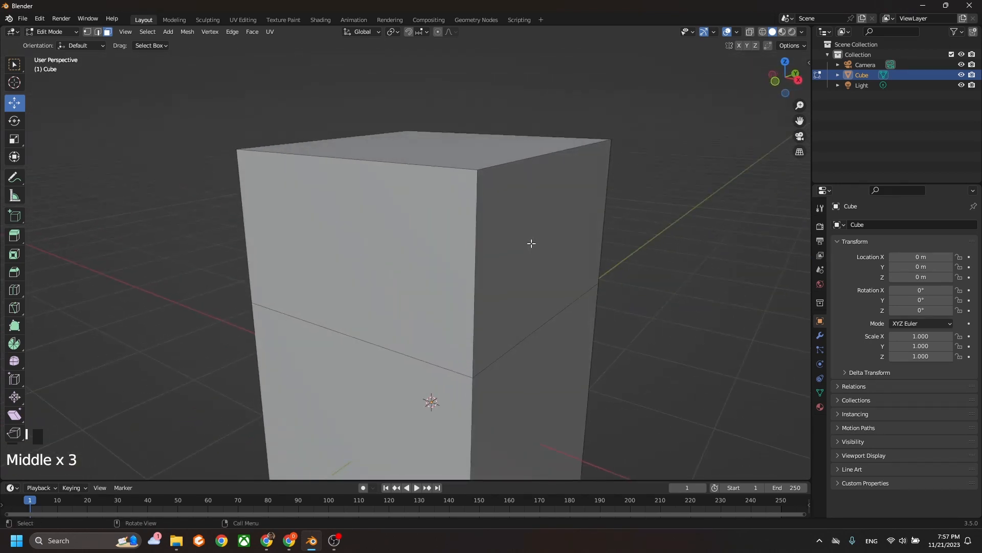
alt+click(476, 248)
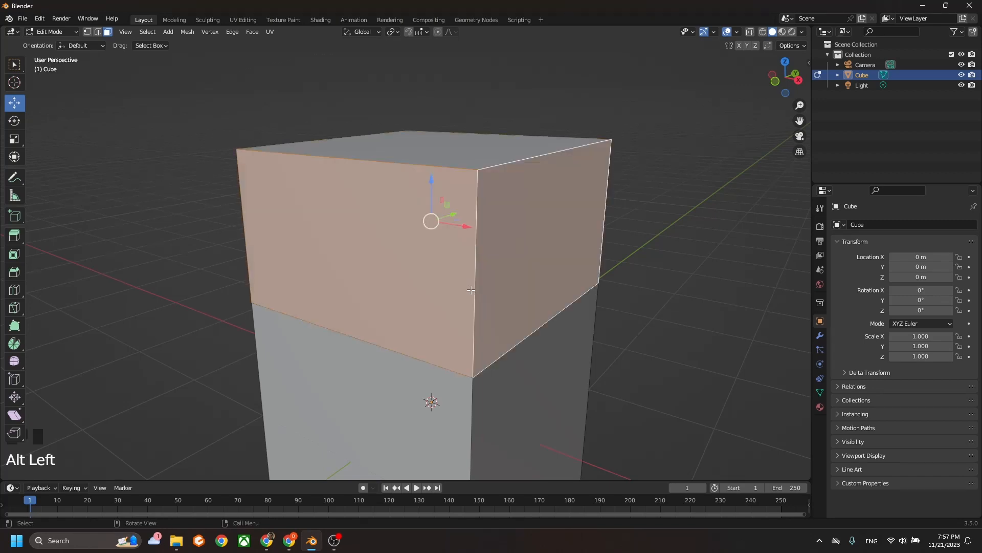
middle_drag(475, 249, 502, 239)
click(442, 164)
middle_drag(442, 164, 493, 247)
Undo the face selections, the move and the top face extrusion back to the plain cube
key(ctrl+z)
key(ctrl+z)
key(ctrl+z)
key(ctrl+z)
key(ctrl+z)
key(ctrl+z)
key(ctrl+z)
key(ctrl+z)
key(ctrl+z)
key(ctrl+z)
key(ctrl+z)
key(ctrl+z)
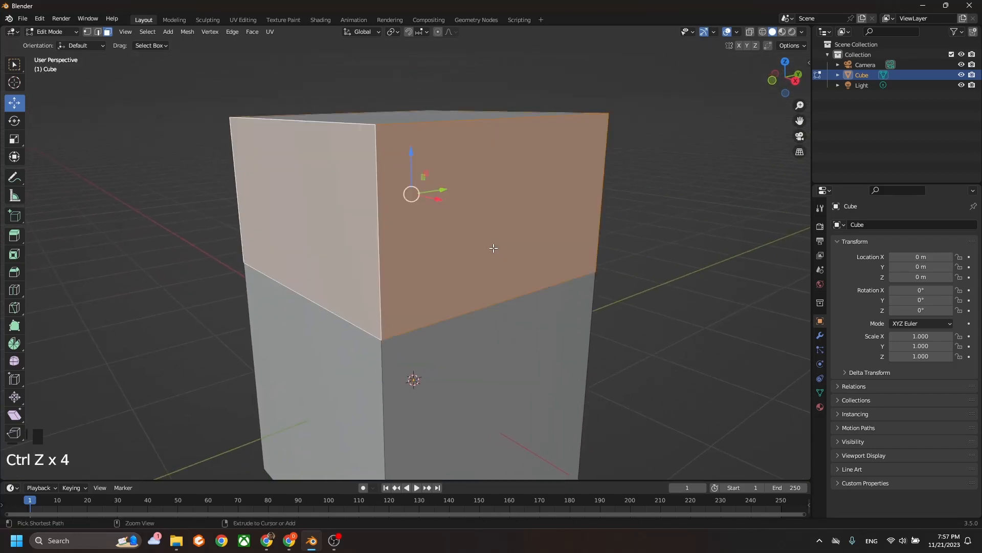
Try a free upward extrusion of the cube's top face with Extrude Region, undo it and reselect the top face
click(392, 296)
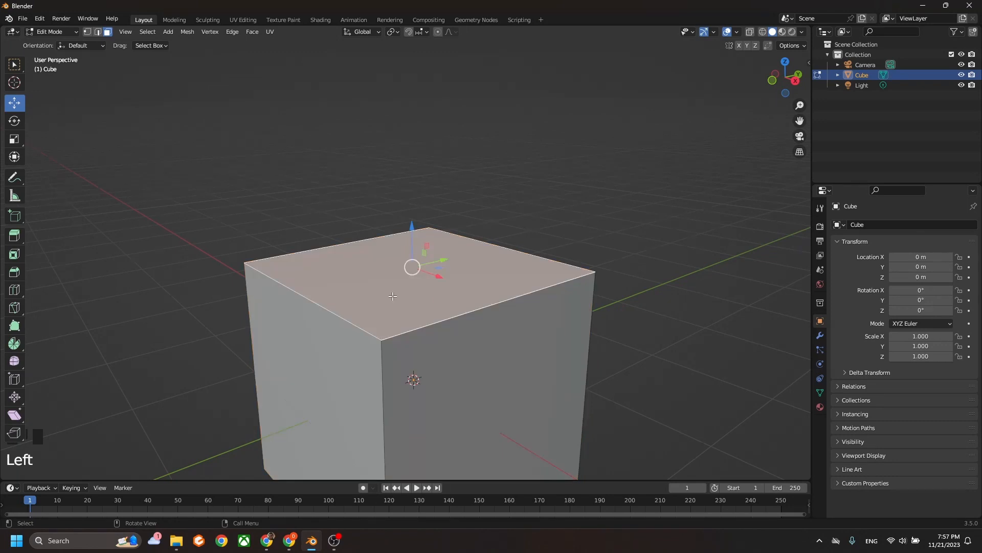
click(19, 237)
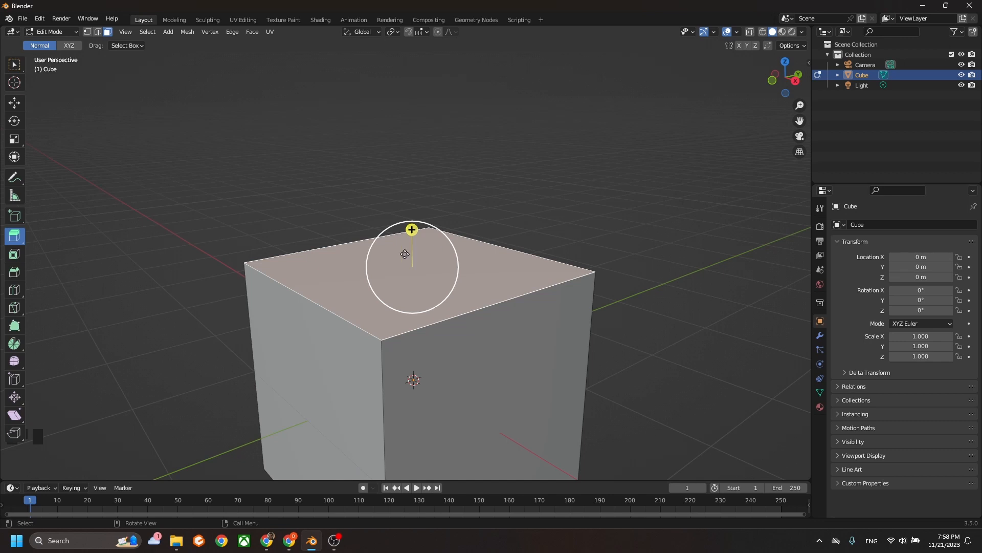
drag(433, 258, 433, 193)
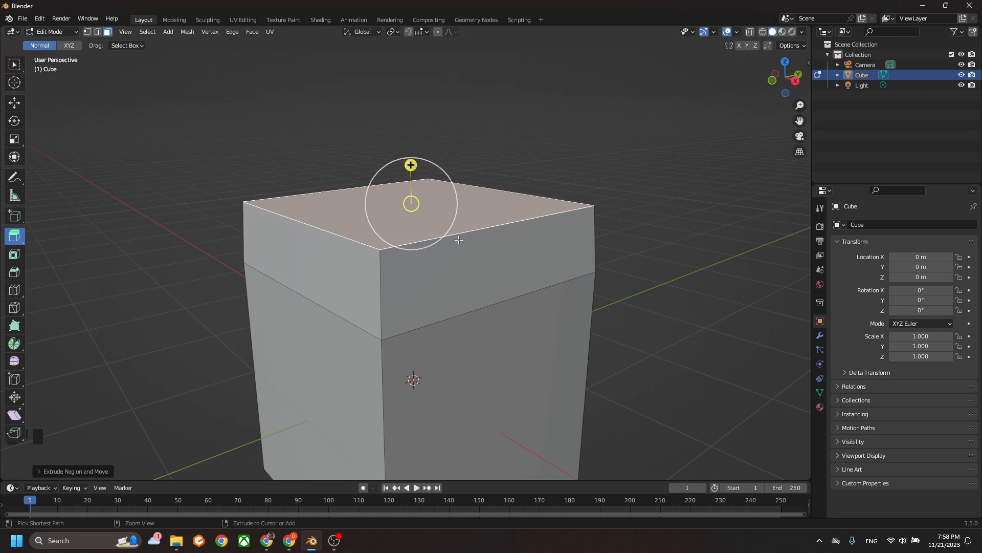
middle_drag(462, 239, 418, 272)
key(ctrl+z)
key(ctrl+z)
click(418, 271)
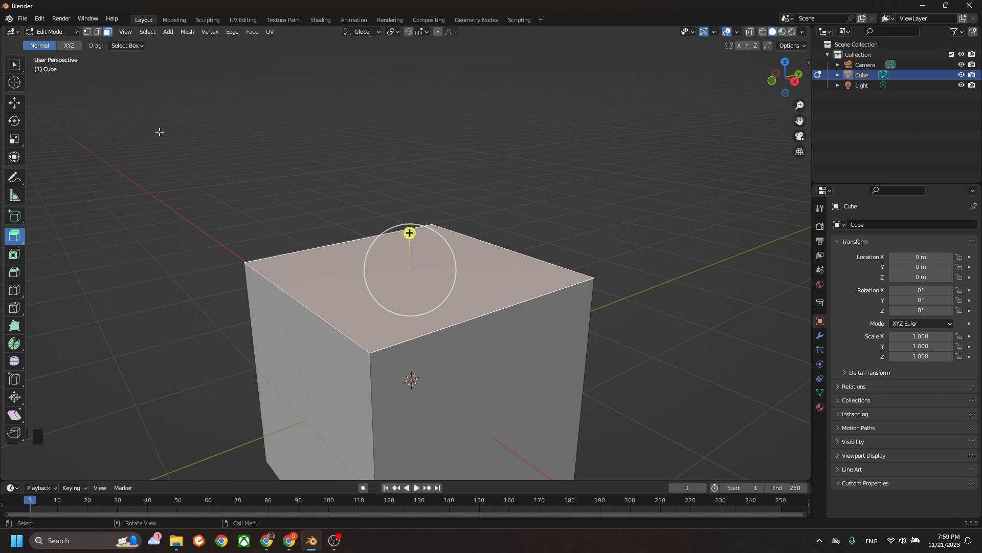
Switch to edge selection, select one edge of the cube's top face and try extruding it outward
key(2)
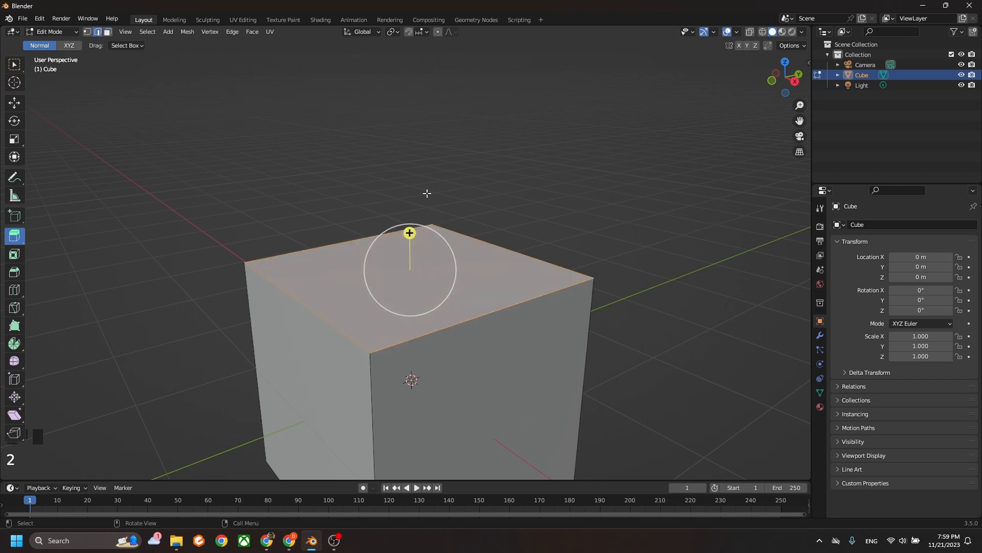
middle_drag(318, 196, 329, 201)
click(347, 241)
middle_drag(347, 241, 350, 251)
drag(393, 248, 309, 307)
key(ctrl+z)
Extrude the selected top edge diagonally up and away from the cube in two successive segments
drag(392, 248, 229, 149)
middle_drag(229, 149, 353, 246)
scroll(458, 301, down, 2)
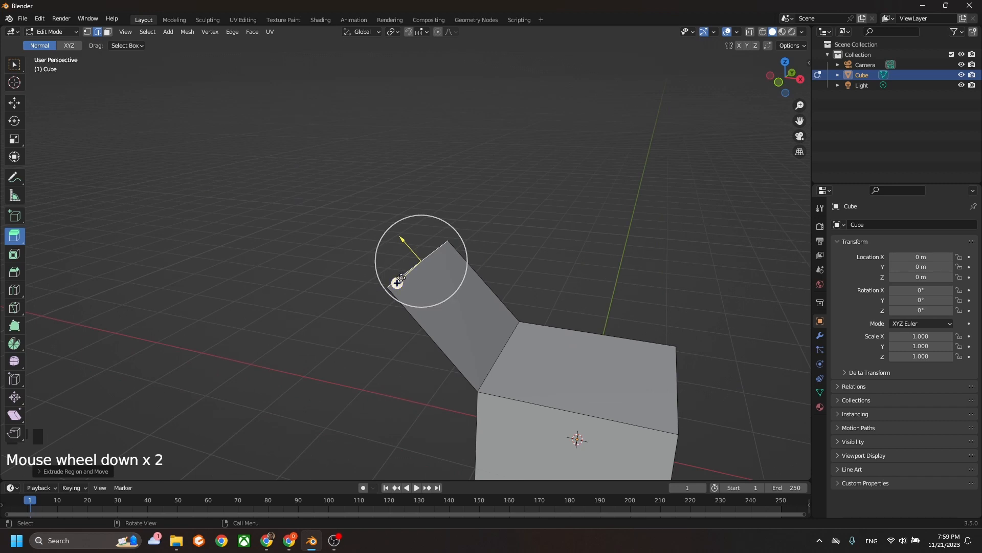
drag(398, 282, 300, 151)
middle_drag(333, 176, 320, 127)
middle_drag(400, 141, 373, 136)
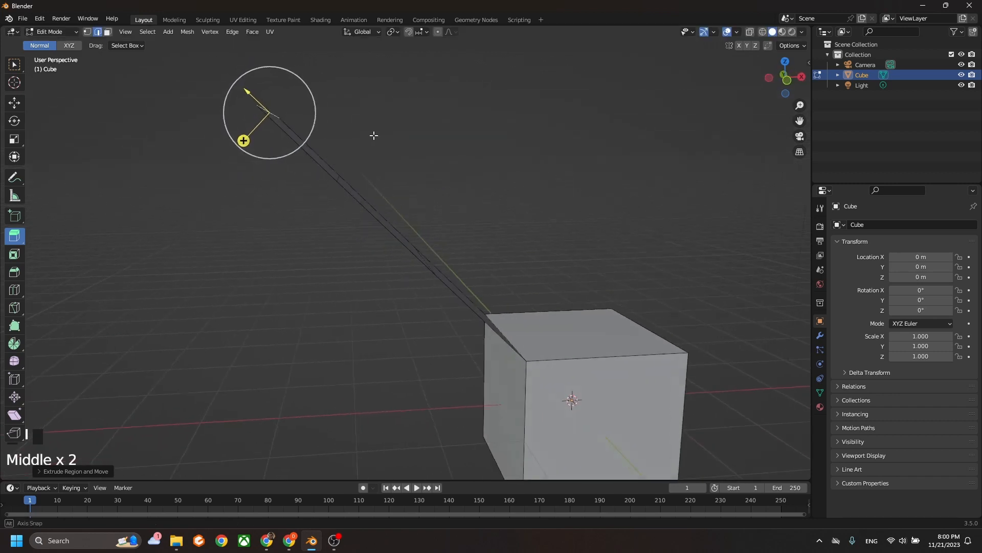
Extrude the free end edge of the strip several more times in changing directions
drag(289, 104, 361, 74)
shift+middle_drag(410, 109, 387, 187)
drag(350, 164, 346, 100)
drag(334, 114, 518, 260)
shift+middle_drag(518, 260, 445, 210)
Undo all the edge extrusions back to the plain cube
key(ctrl+z)
key(ctrl+z)
key(ctrl+z)
key(ctrl+z)
key(ctrl+z)
key(ctrl+z)
key(ctrl+z)
key(ctrl+z)
key(ctrl+z)
key(ctrl+z)
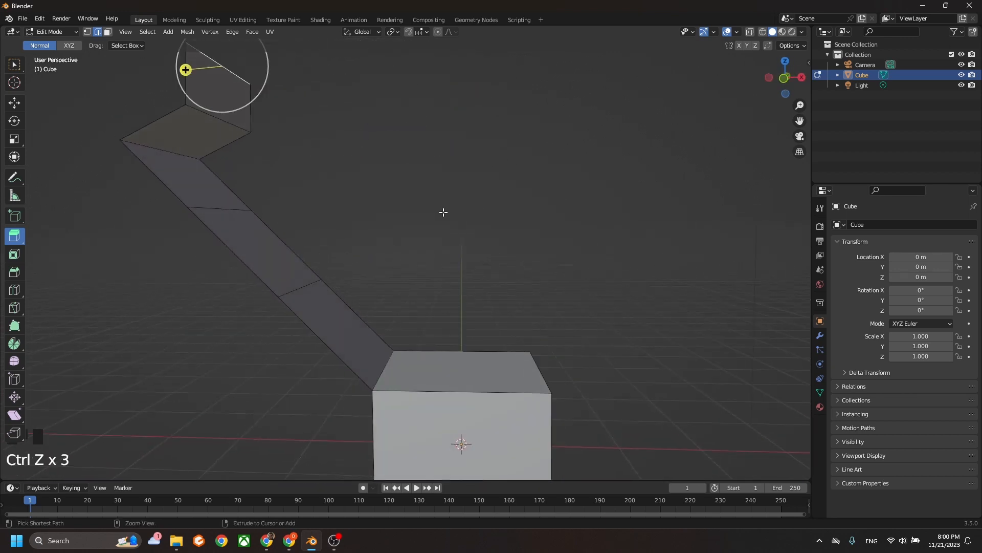
key(ctrl+z)
key(ctrl+z)
key(ctrl+z)
shift+middle_drag(521, 261, 489, 215)
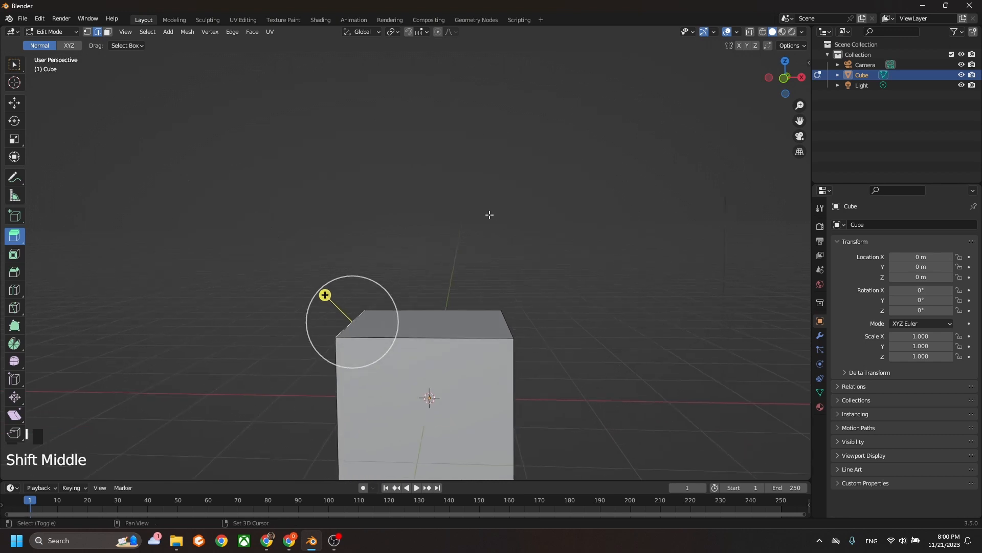
Switch back to face selection and select the cube's top face
click(463, 328)
shift+middle_drag(484, 301, 548, 208)
middle_drag(547, 208, 389, 224)
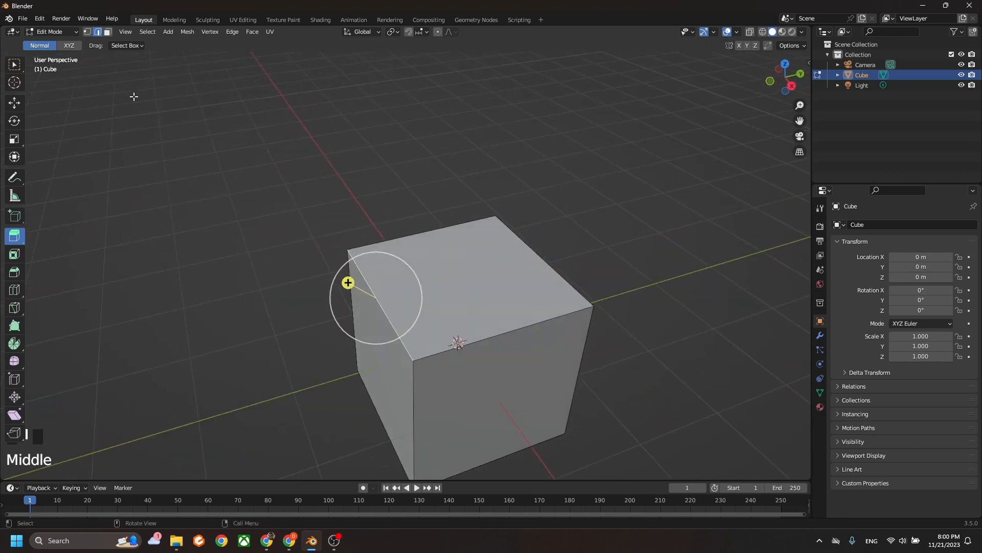
click(108, 32)
click(477, 295)
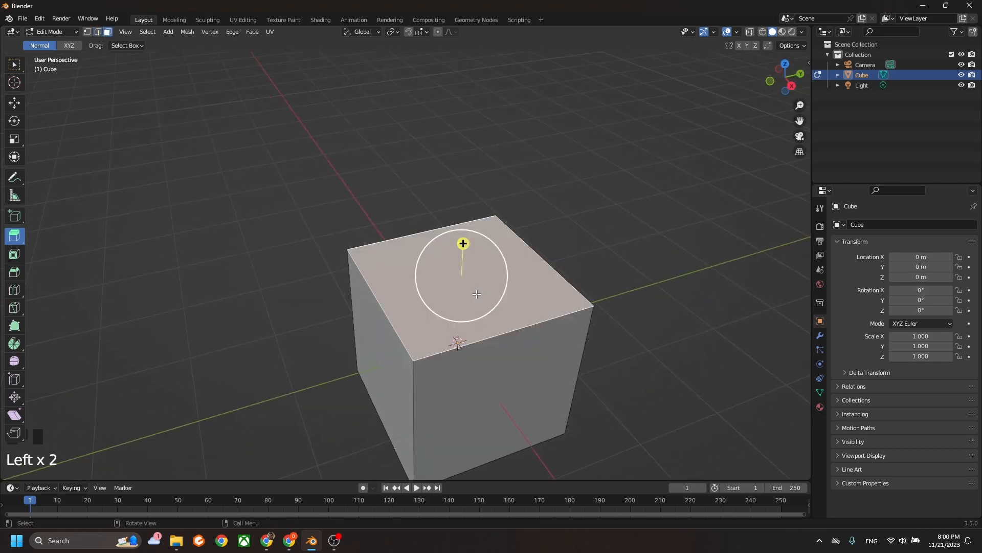
middle_drag(478, 294, 387, 238)
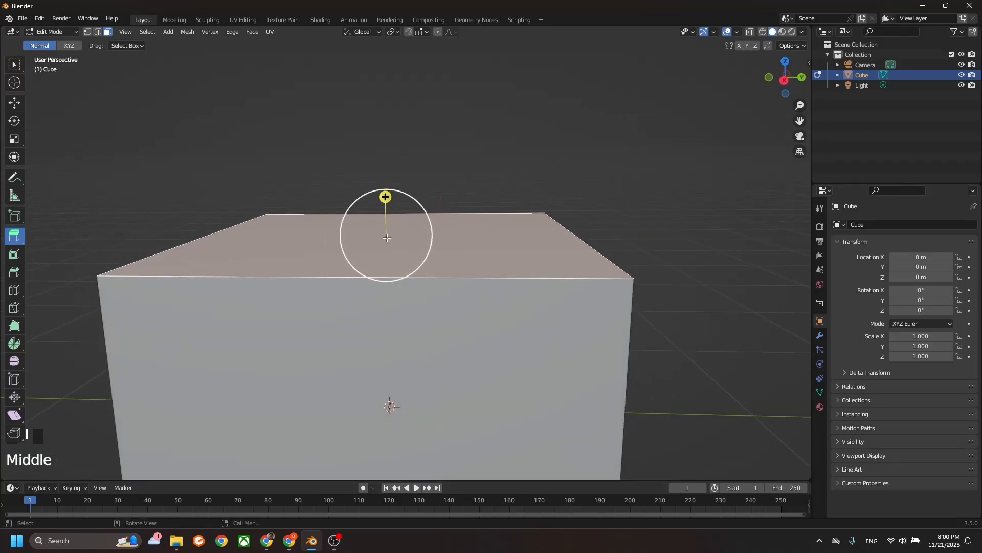
Extrude the cube's top face up slightly and scale it up into a wide overhang around the cube
drag(386, 197, 388, 180)
key(s)
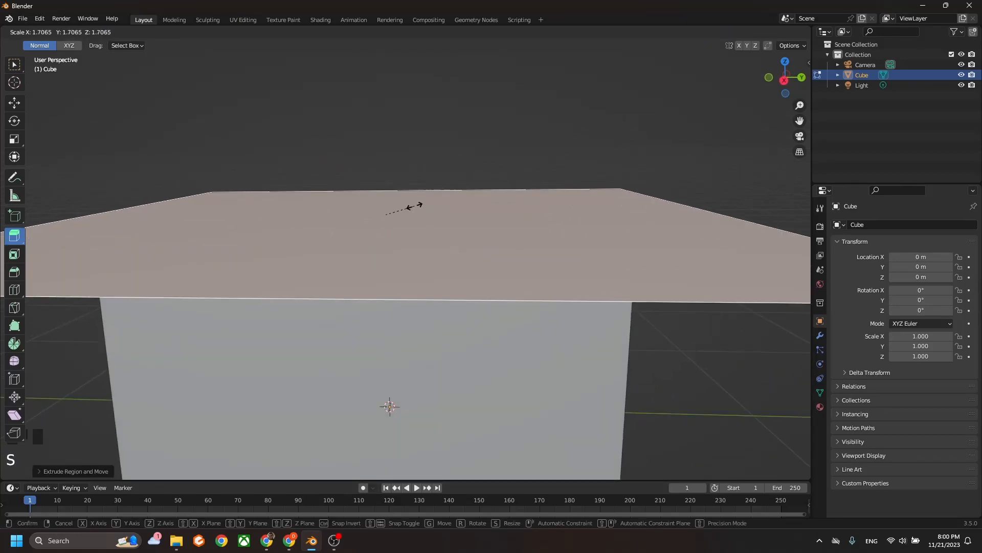
click(400, 197)
middle_drag(399, 195, 397, 193)
scroll(397, 193, up, 2)
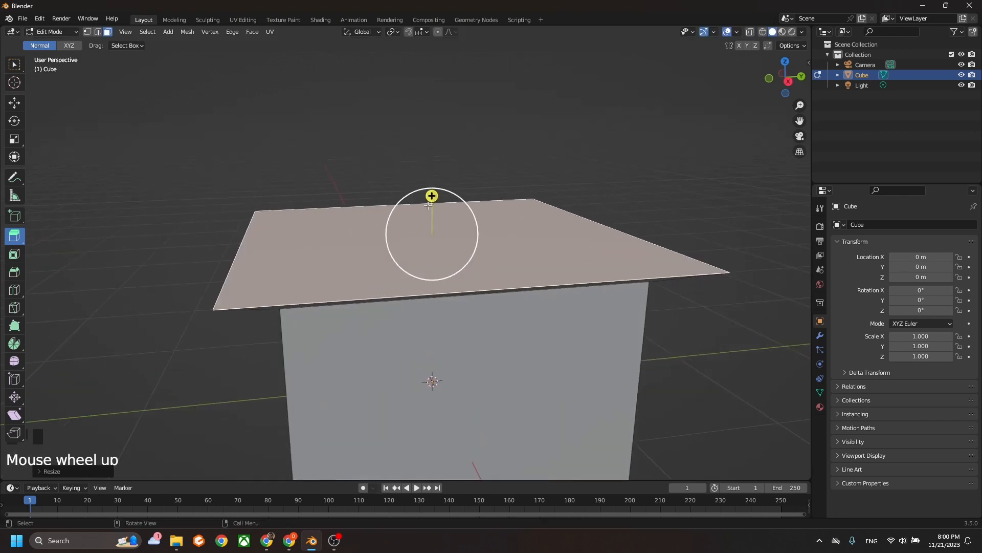
Extrude the overhanging face well upward and scale it down almost to a point to form a pyramid roof
drag(431, 193, 452, 67)
shift+middle_drag(452, 67, 410, 125)
key(s)
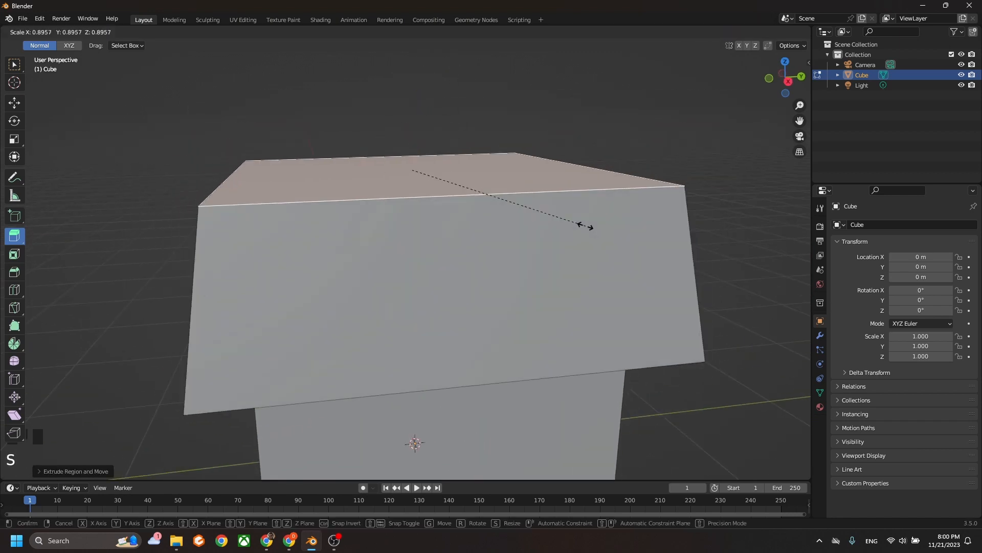
click(422, 174)
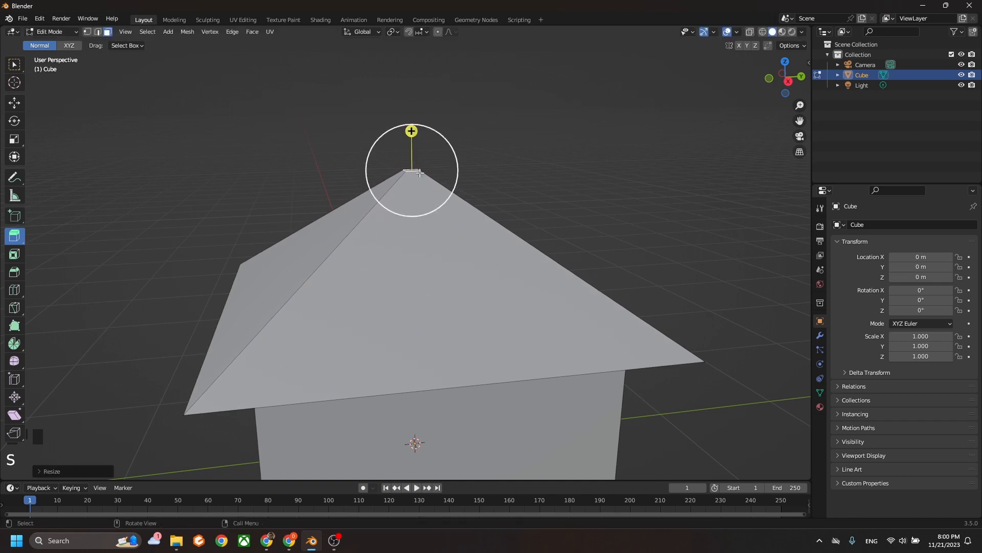
Scale the tiny face at the roof's peak back up so the roof becomes a slightly tapered block
scroll(430, 190, down, 5)
middle_drag(446, 226, 432, 250)
scroll(470, 204, up, 2)
scroll(415, 215, up, 2)
middle_drag(415, 215, 441, 231)
key(s)
click(705, 274)
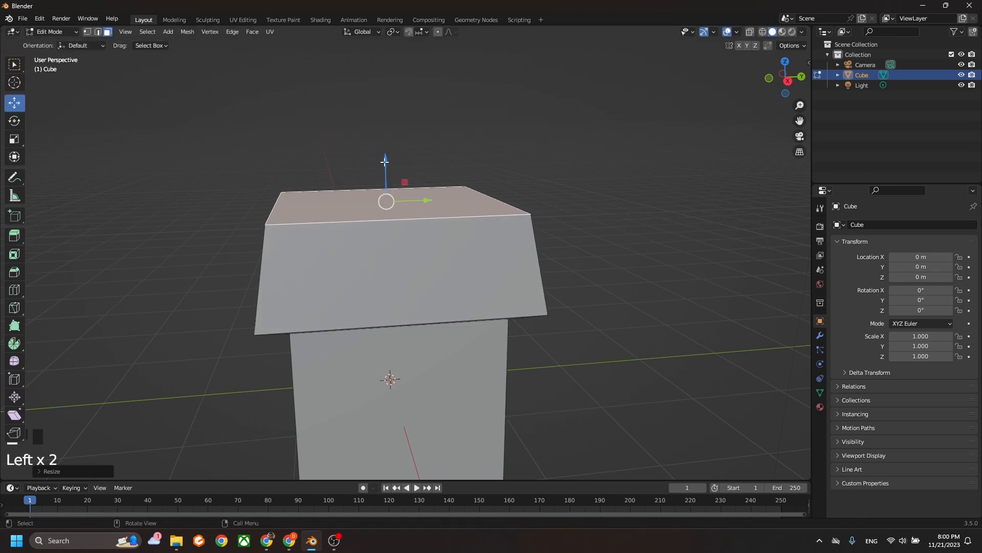
Move the top face down close to the overhang and scale it in slightly to form a thin bevelled ledge
drag(384, 161, 395, 240)
middle_drag(394, 251, 366, 271)
key(s)
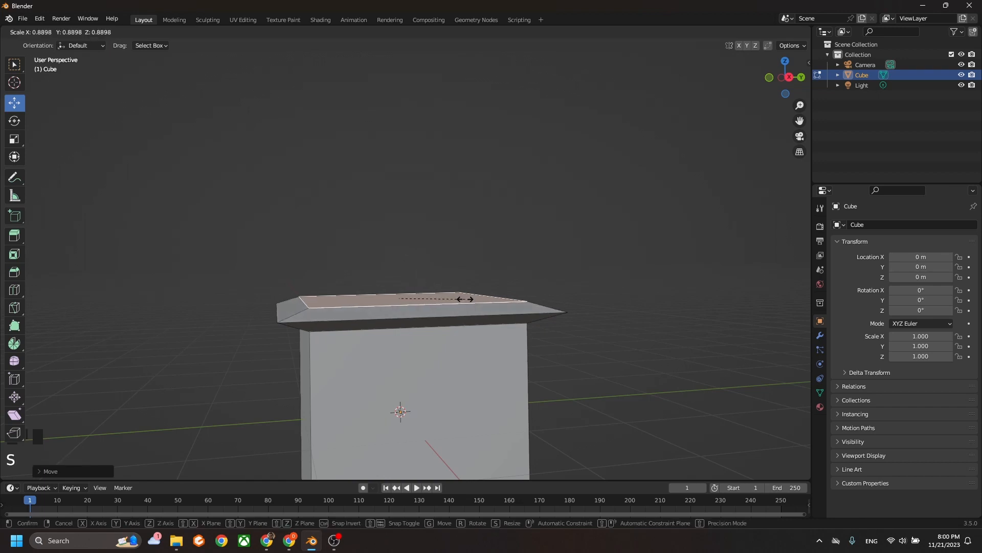
click(463, 299)
scroll(402, 289, down, 1)
scroll(402, 289, up, 1)
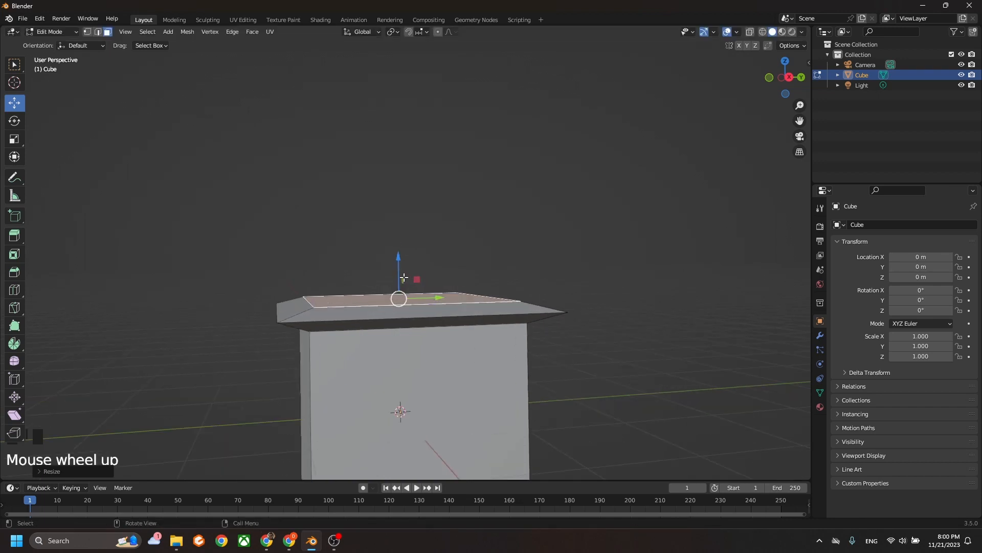
Extrude the ledge's top face straight up to add a second storey to the tower
middle_drag(402, 289, 404, 286)
key(e)
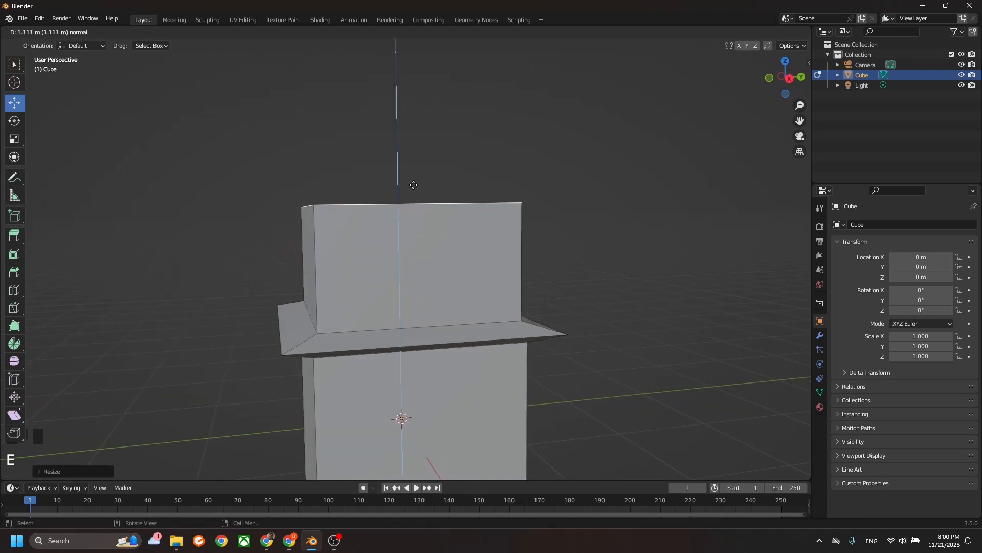
click(402, 153)
scroll(403, 191, down, 2)
scroll(404, 191, up, 2)
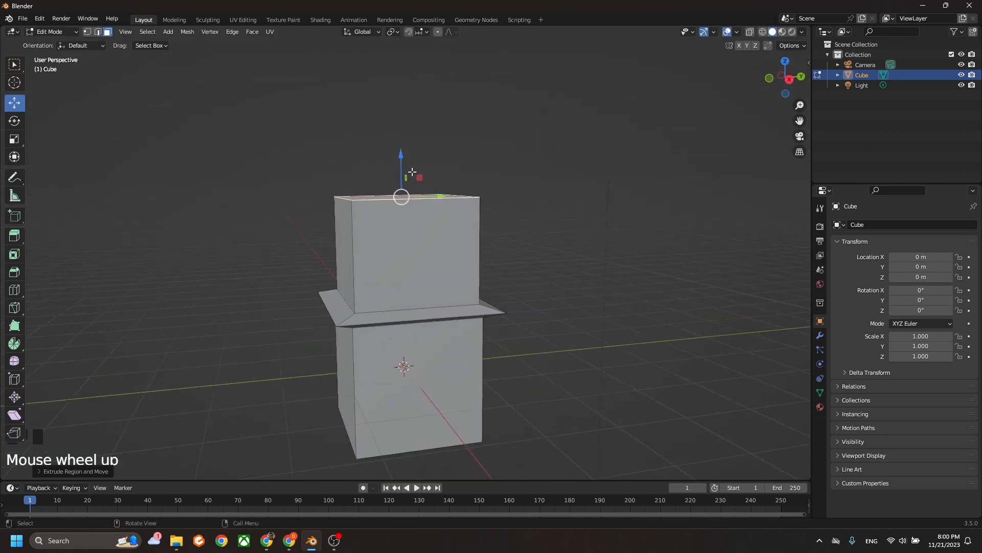
Extrude the second storey's top face in place and scale it to about 1.3 to form another overhang
shift+middle_drag(404, 191, 403, 225)
scroll(403, 225, up, 2)
key(e)
click(403, 237)
key(s)
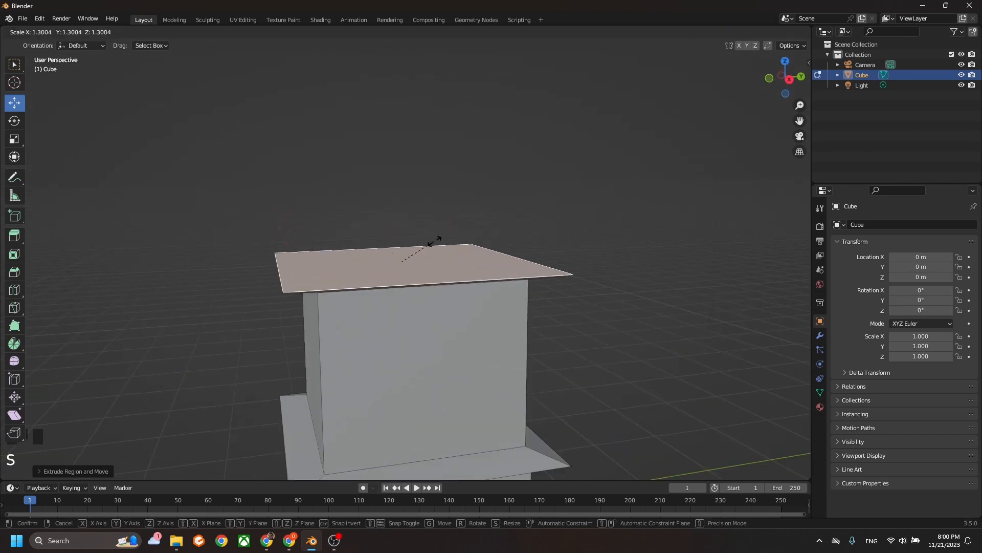
click(430, 244)
Extrude the upper overhang slightly, shrink its top face and raise it to form a pointed roof
key(e)
click(431, 237)
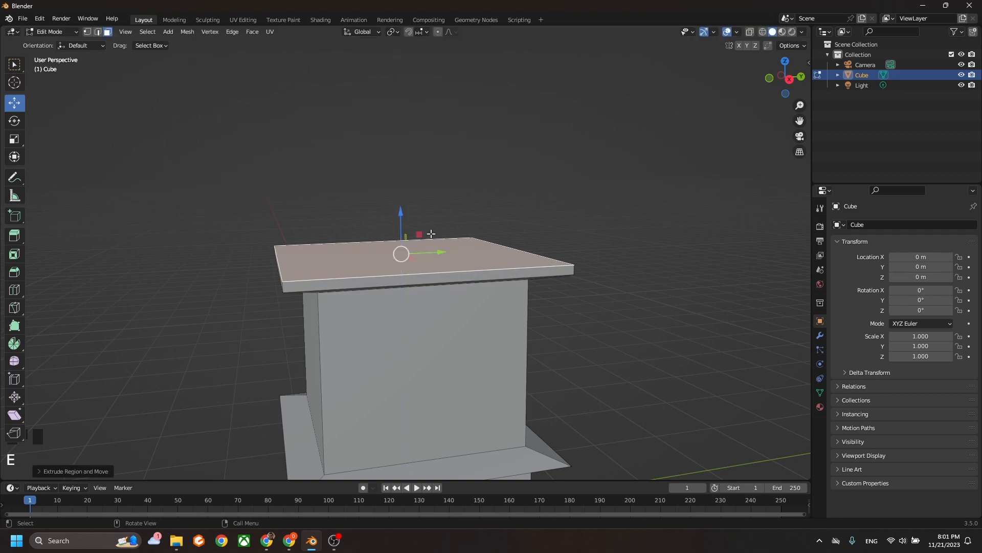
key(s)
click(404, 246)
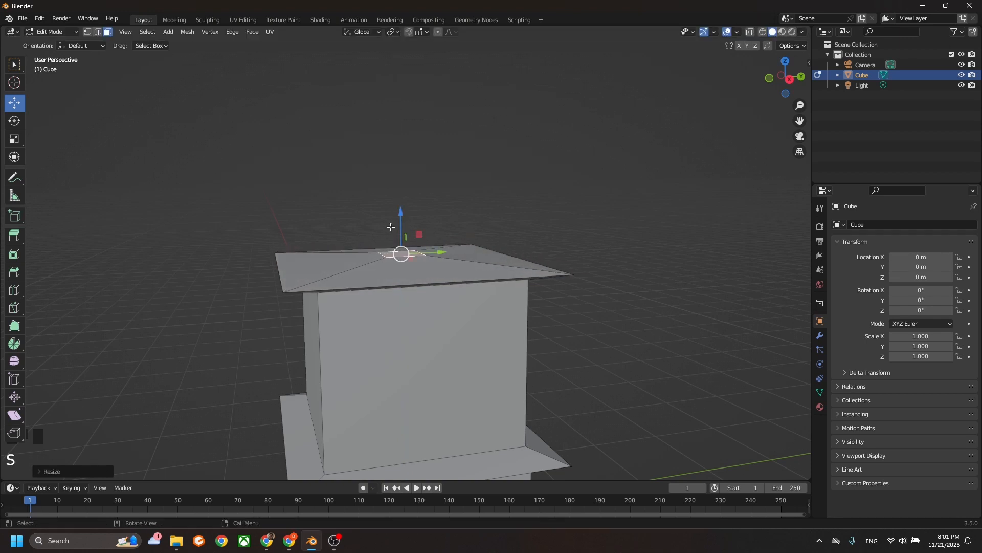
drag(398, 220, 403, 139)
key(s)
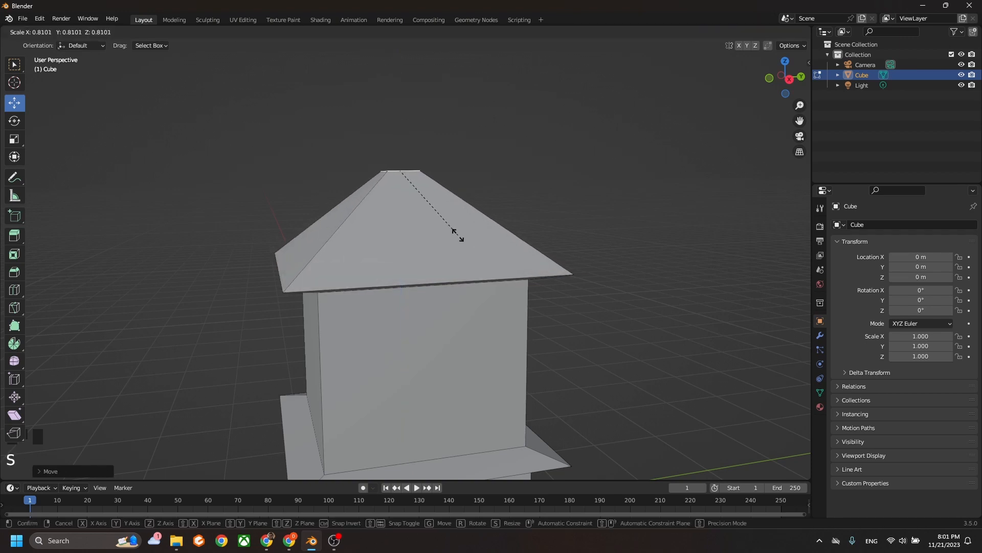
click(439, 215)
scroll(440, 231, down, 3)
shift+middle_drag(442, 269, 440, 213)
scroll(442, 215, down, 1)
middle_drag(462, 250, 417, 237)
scroll(407, 268, up, 3)
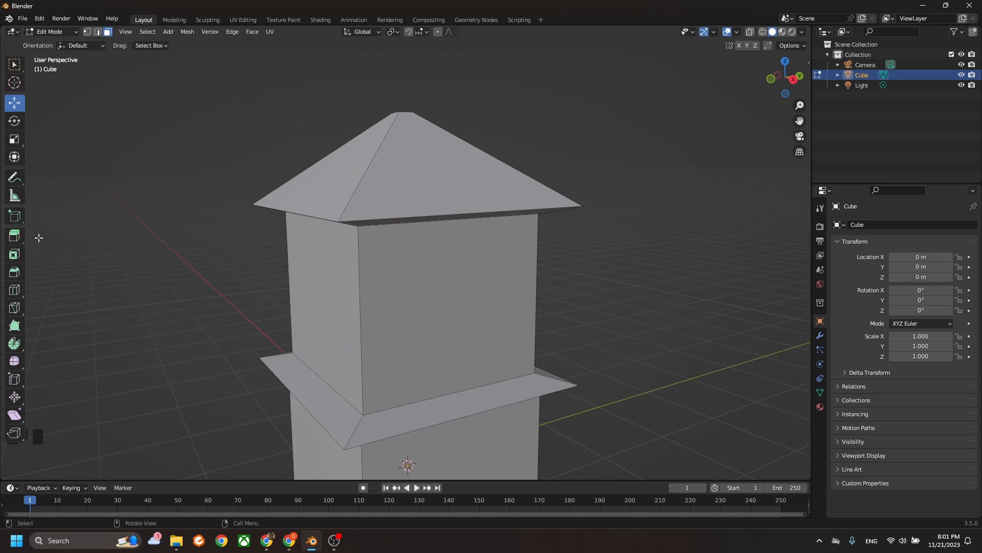
Undo all the tower's extrusions, moves and scaling back to the plain cube
shift+middle_drag(335, 276, 342, 233)
key(ctrl+z)
key(ctrl+z)
key(ctrl+z)
key(ctrl+z)
key(ctrl+z)
key(ctrl+z)
key(ctrl+z)
key(ctrl+z)
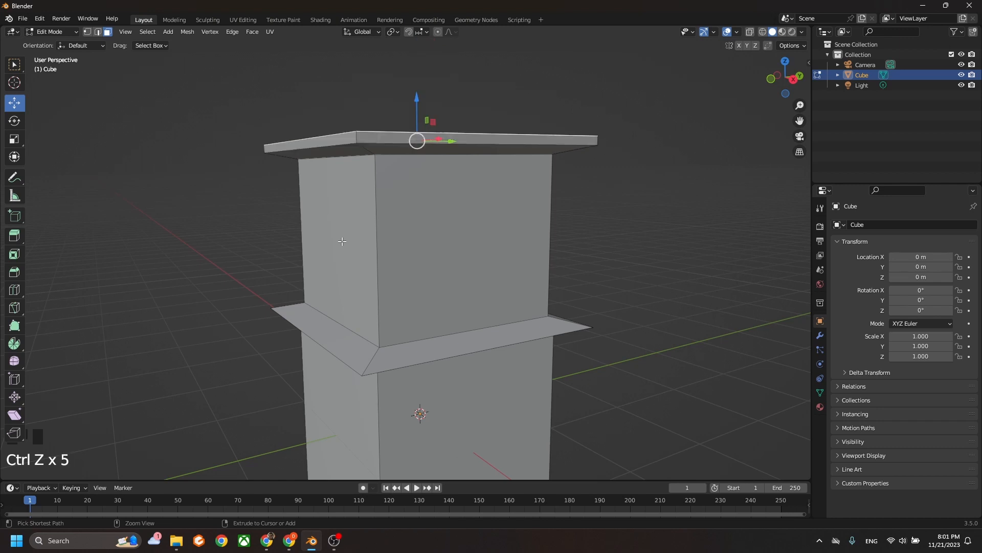
key(ctrl+z)
key(ctrl+z)
key(ctrl+z)
key(ctrl+z)
key(ctrl+z)
key(ctrl+z)
key(ctrl+z)
key(ctrl+z)
key(ctrl+z)
key(ctrl+z)
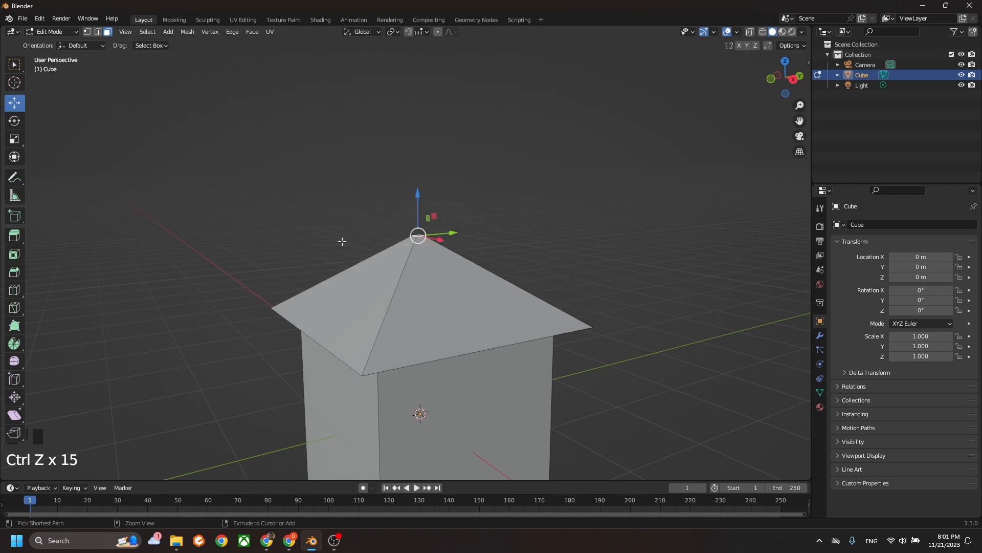
key(ctrl+z)
key(ctrl+z)
key(ctrl+z)
key(ctrl+z)
key(ctrl+z)
shift+middle_drag(340, 241, 307, 177)
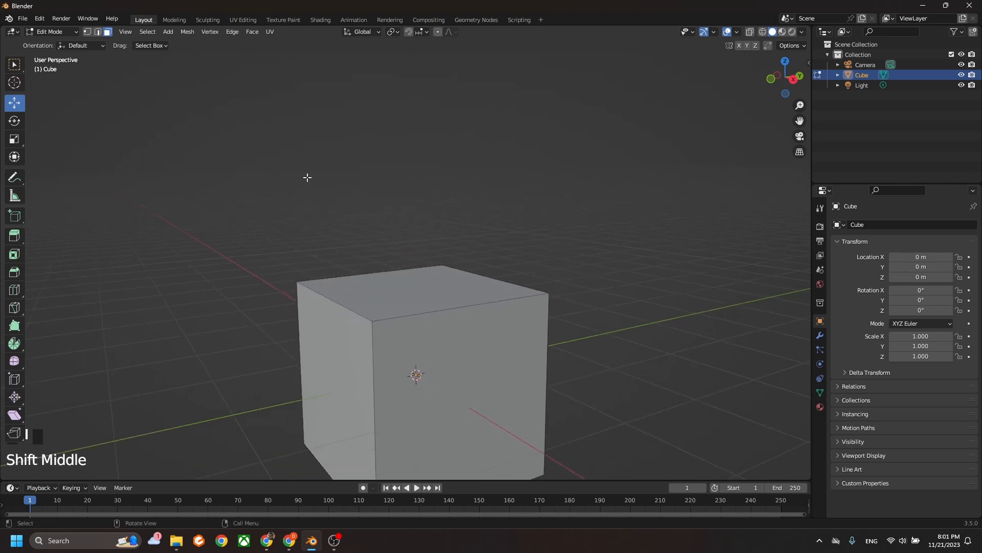
Switch to vertex selection and extrude one top corner vertex diagonally away from the cube with Extrude Region
click(88, 31)
middle_drag(253, 218, 377, 282)
scroll(377, 283, up, 2)
click(395, 219)
shift+middle_drag(395, 219, 373, 272)
click(15, 235)
drag(397, 290, 275, 181)
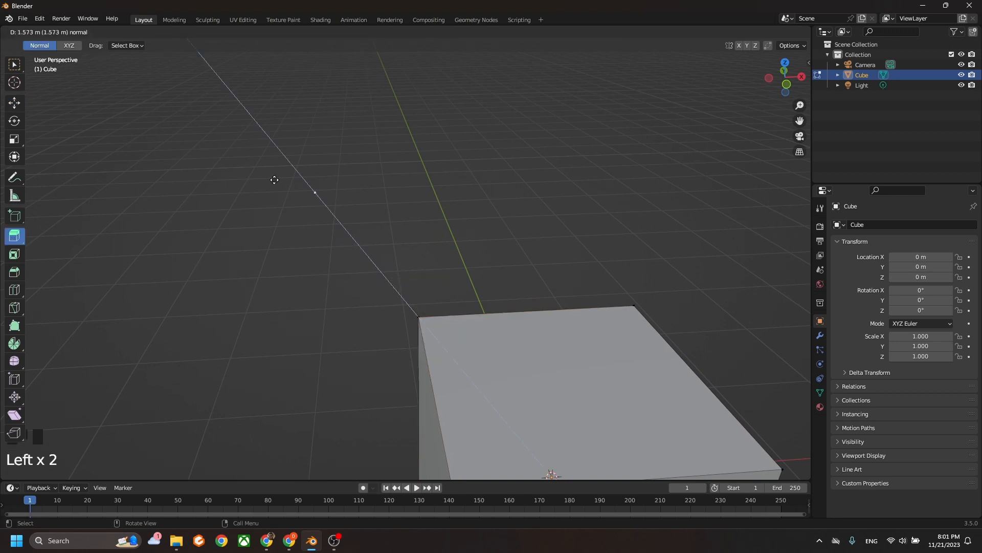
drag(305, 209, 305, 209)
Inspect the extruded corner vertex from several sides, and undo its extrusion
middle_drag(402, 250, 235, 239)
scroll(358, 256, up, 3)
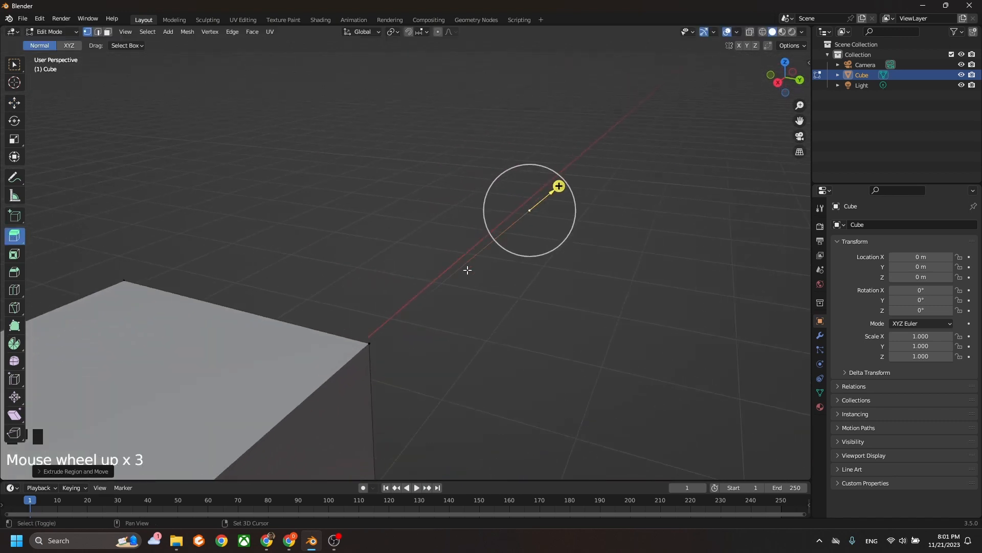
shift+middle_drag(464, 270, 322, 285)
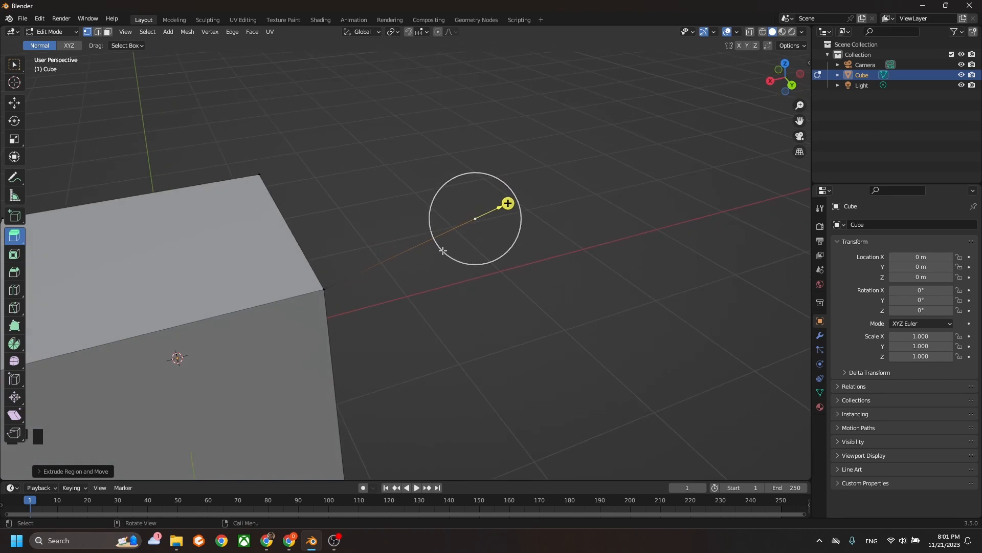
middle_drag(418, 234, 310, 206)
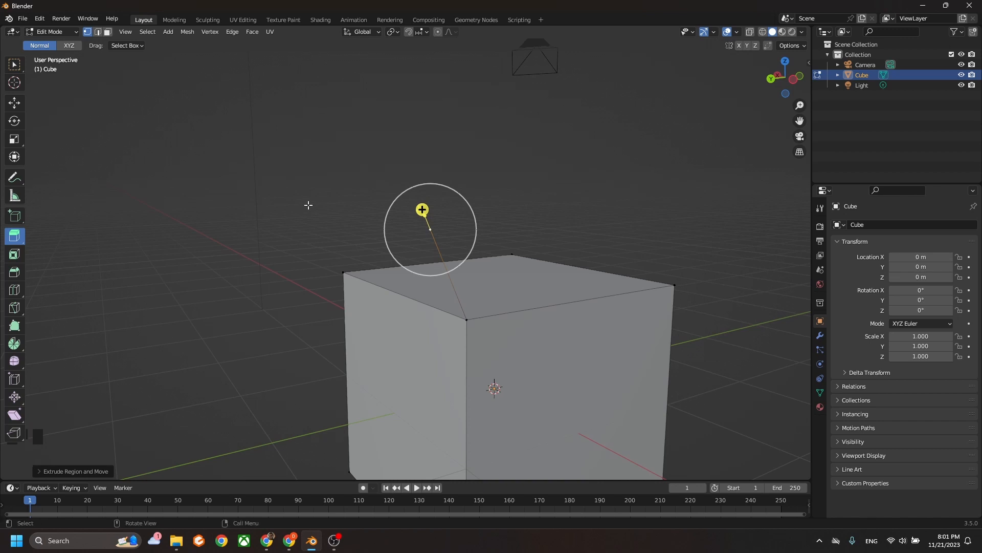
middle_drag(308, 205, 423, 193)
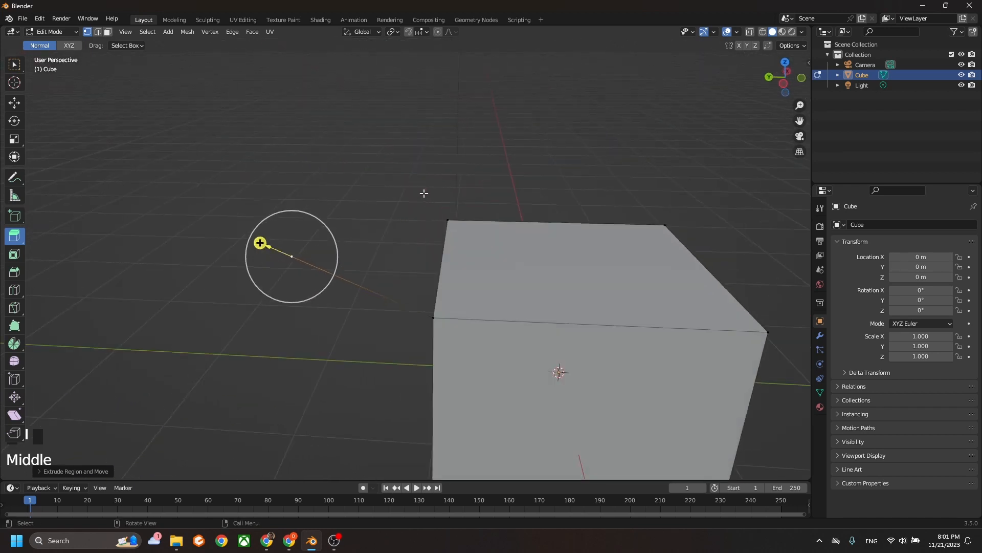
key(ctrl+z)
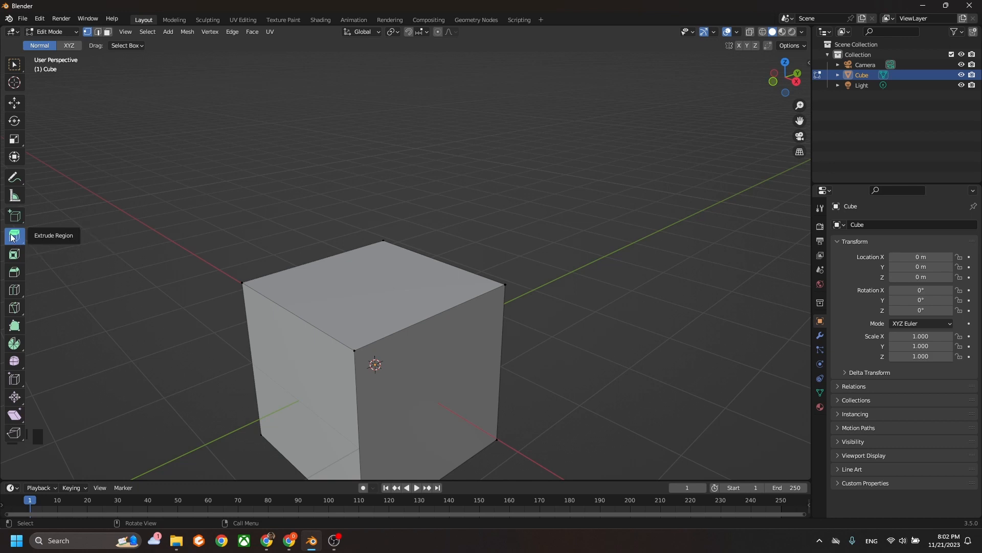
Activate the Extrude Manifold tool and, in face selection mode, select the cube's side face that faces the positive X direction
click(11, 236)
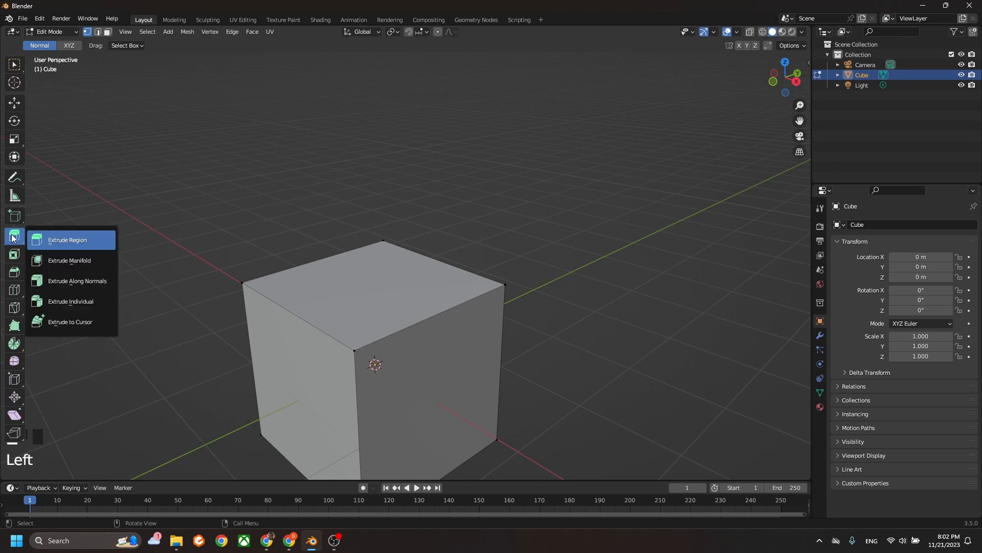
click(63, 263)
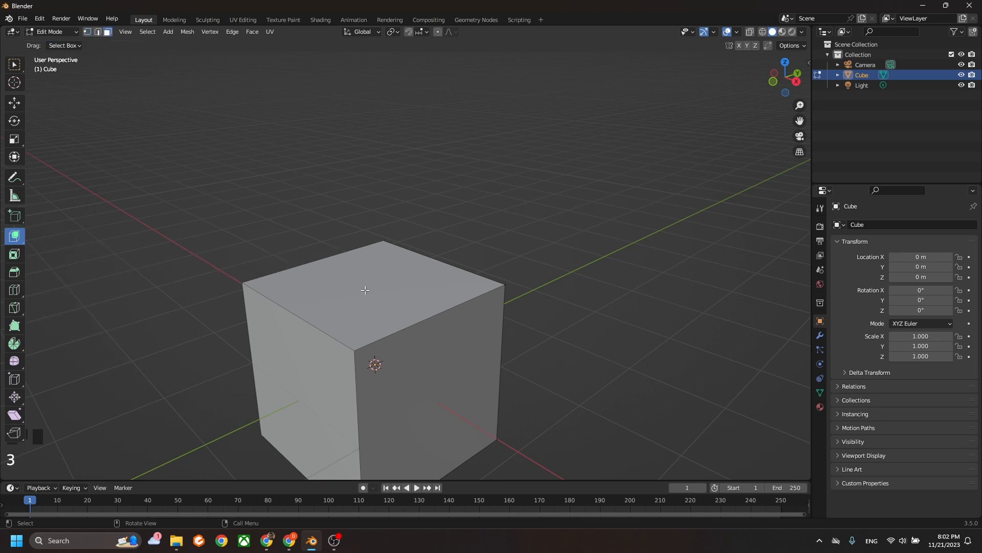
click(365, 289)
mouse_move(365, 290)
shift+middle_down()
mouse_move(395, 243)
mouse_move(382, 286)
mouse_move(374, 283)
shift+middle_up()
scroll(373, 283, up, 2)
middle_drag(484, 361, 407, 288)
click(399, 264)
scroll(399, 264, down, 2)
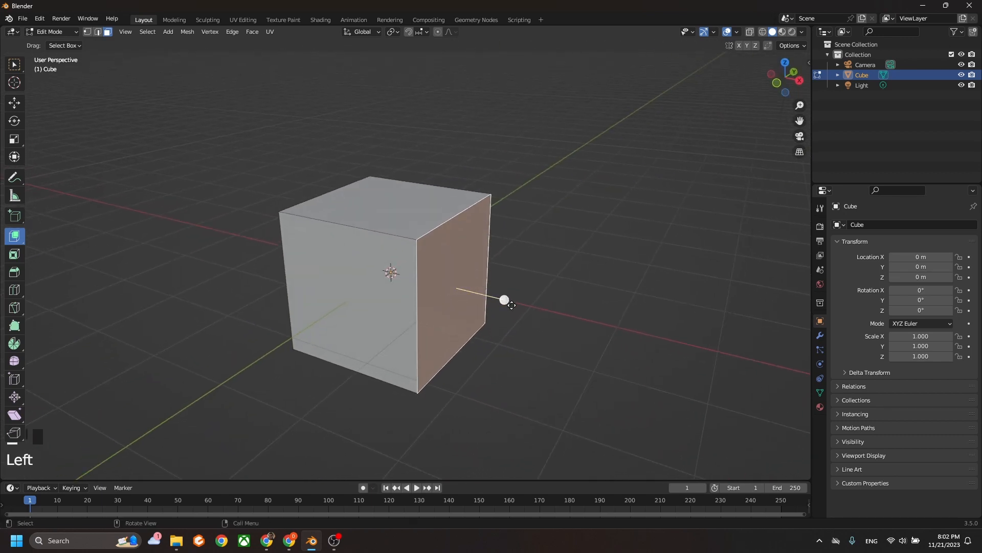
Push the selected side face inward in two moves with Extrude Manifold to make the cube narrower
drag(512, 305, 454, 322)
middle_drag(454, 323, 471, 336)
scroll(368, 256, up, 3)
drag(471, 335, 432, 323)
middle_drag(433, 323, 469, 285)
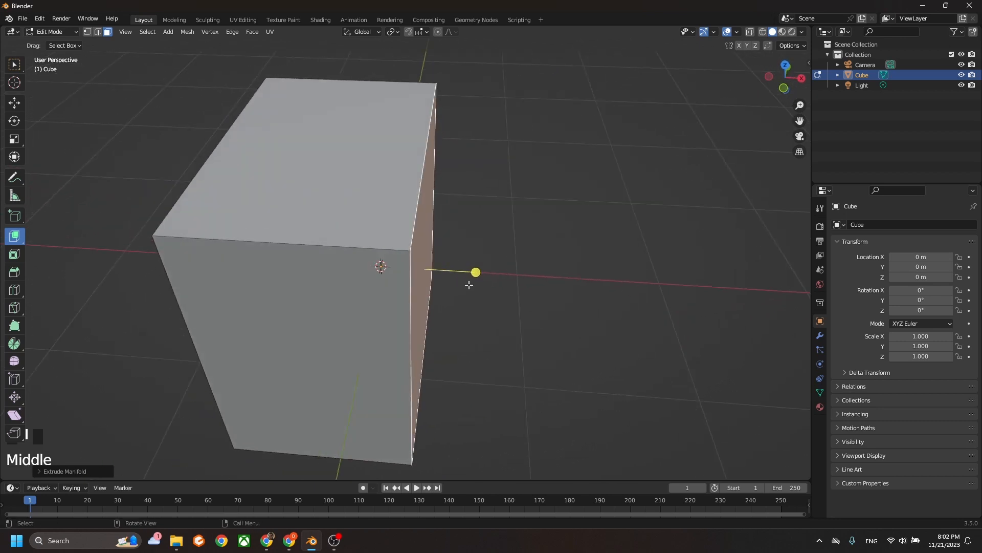
Pull the same side face back outward with Extrude Manifold to widen the block
drag(477, 272, 511, 287)
middle_drag(511, 287, 492, 282)
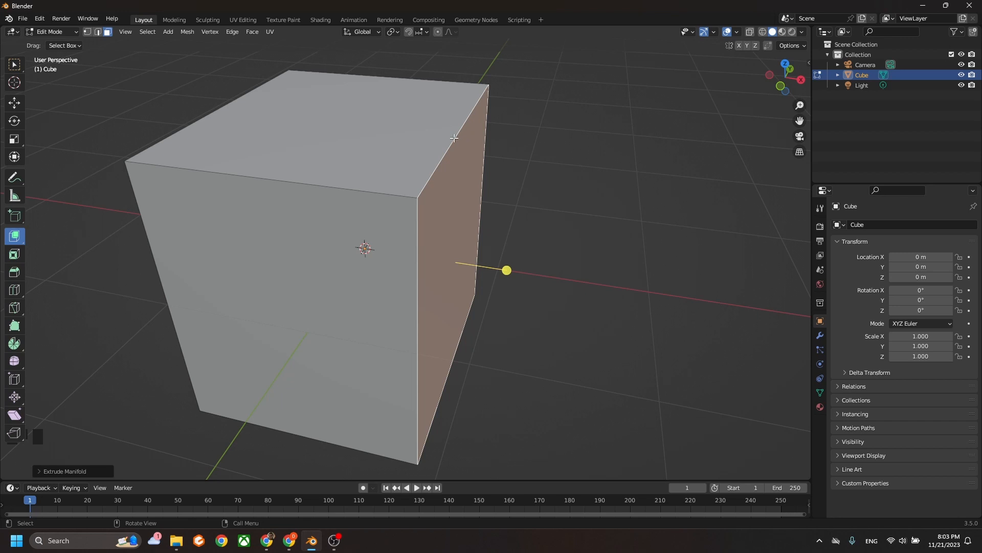
mouse_move(457, 209)
middle_down()
mouse_move(441, 211)
mouse_move(450, 217)
middle_up()
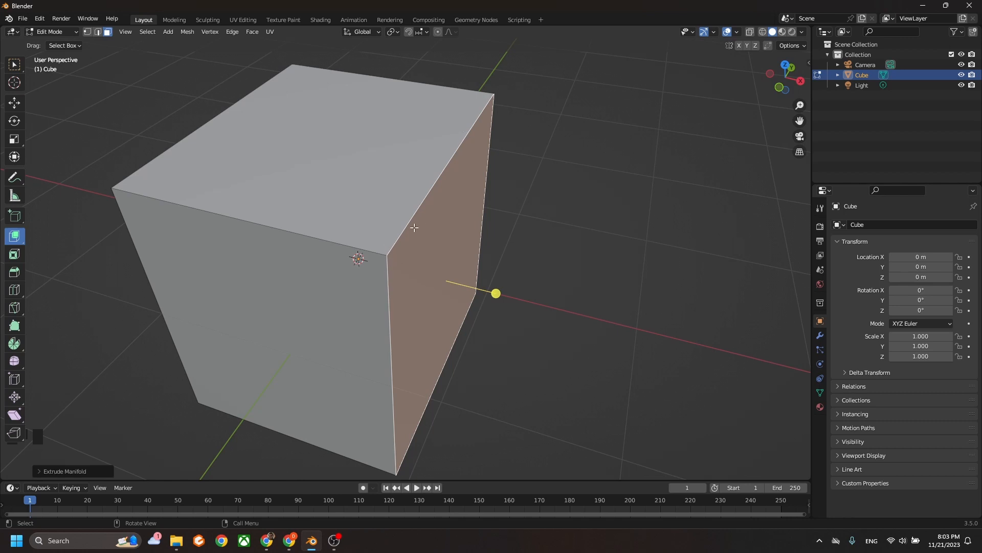
Switch to the Extrude Region tool and extrude the selected side face inward to hollow out the cube
click(15, 243)
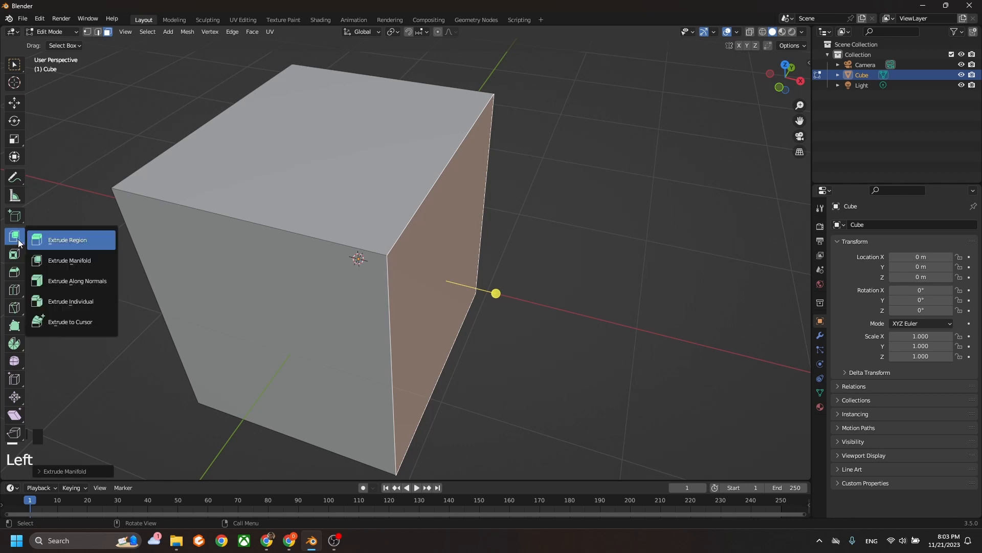
click(70, 241)
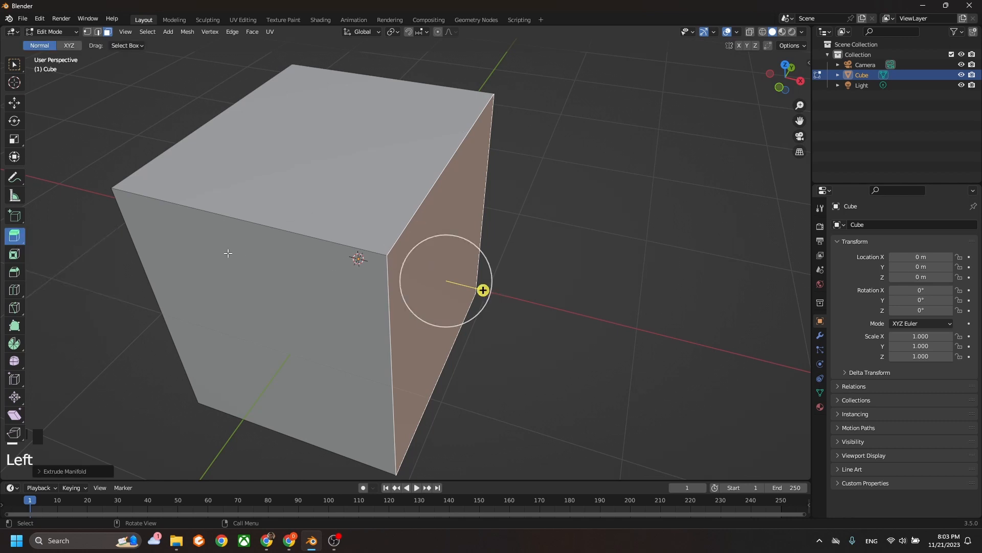
drag(483, 290, 386, 292)
middle_drag(387, 291, 434, 297)
scroll(401, 301, up, 2)
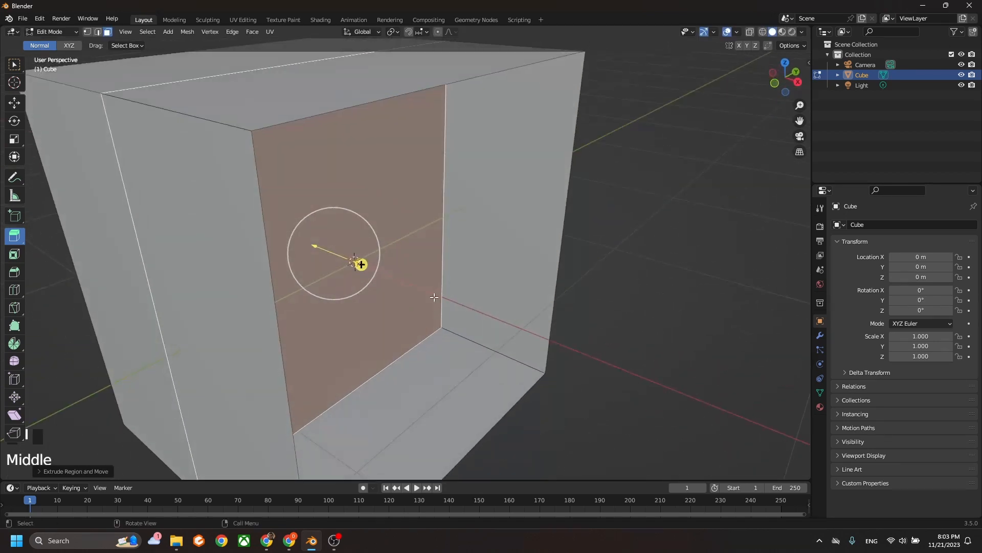
Switch to the Move tool and shift the recessed inner face deeper along the X axis
key(w)
scroll(245, 227, down, 1)
click(15, 104)
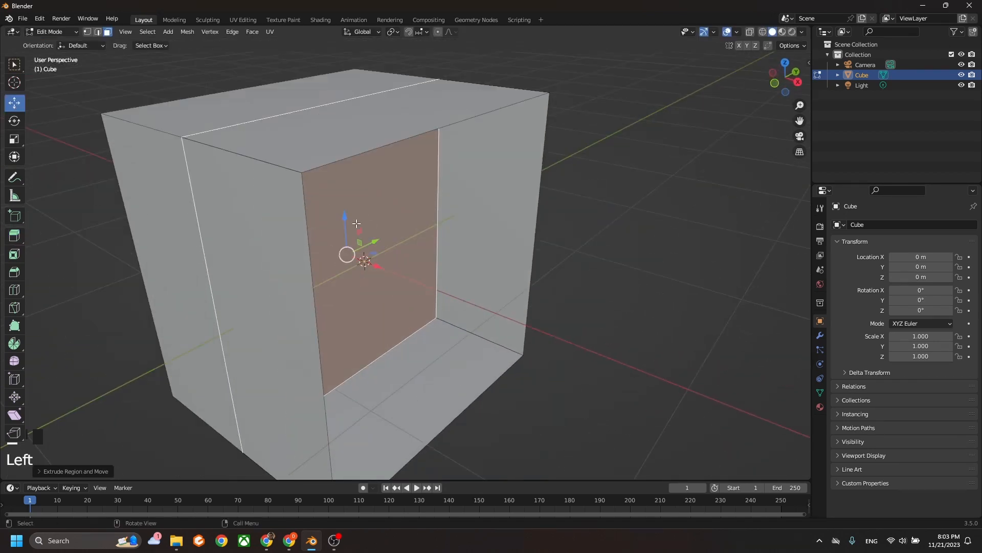
drag(384, 263, 302, 243)
middle_drag(301, 243, 209, 222)
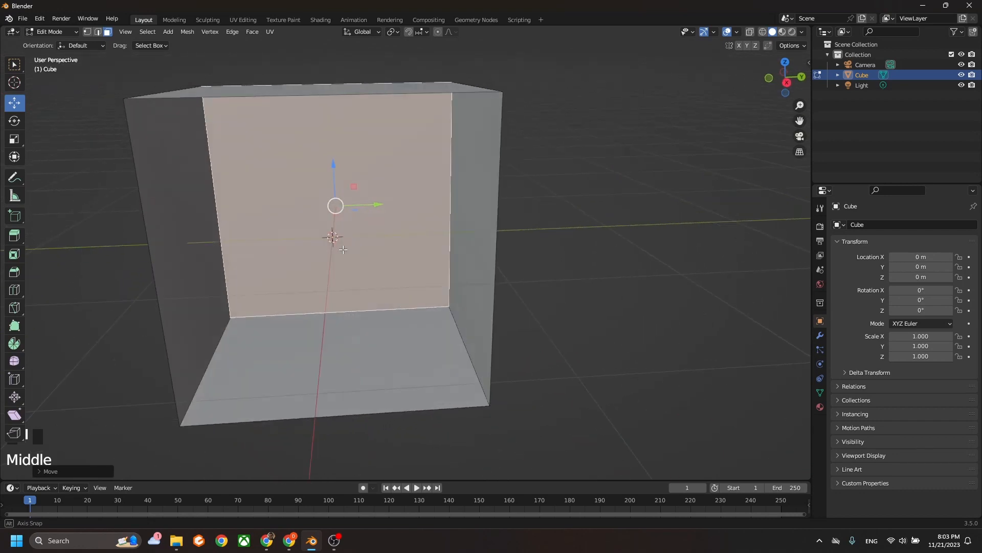
Examine the side walls of the hollowed cube from several angles, selecting the wall faces for inspection
click(207, 224)
middle_drag(202, 174, 240, 218)
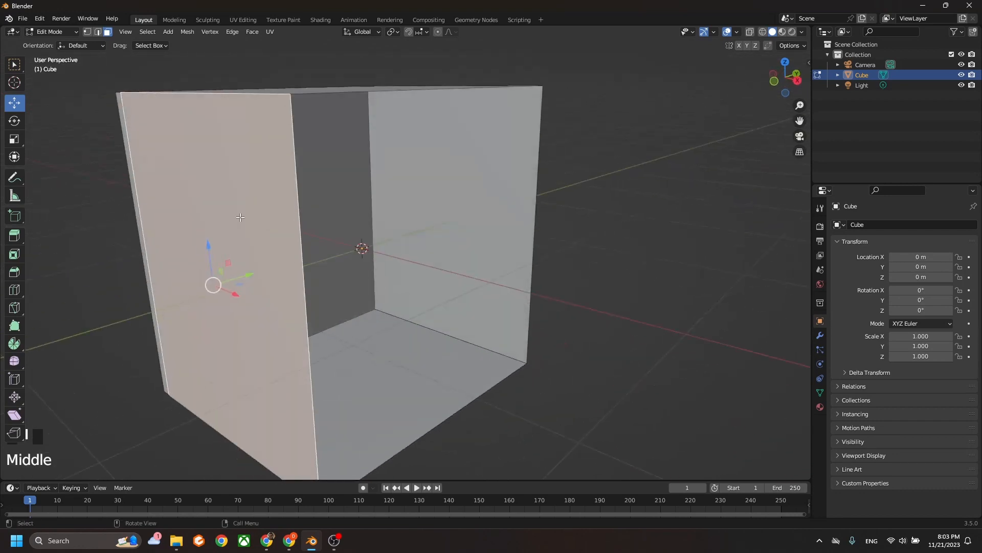
middle_drag(299, 211, 313, 224)
click(260, 205)
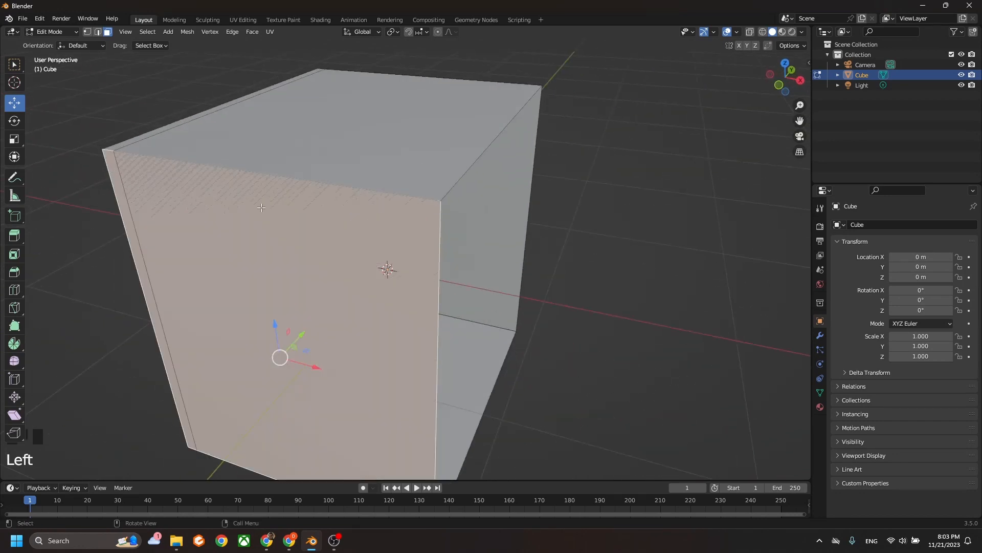
middle_drag(239, 205, 161, 198)
shift+middle_drag(162, 198, 348, 220)
middle_drag(348, 220, 314, 200)
middle_drag(368, 188, 306, 223)
middle_drag(433, 214, 440, 256)
Undo the recent face moves and the inward region extrusion to restore the solid block
drag(453, 241, 348, 332)
key(ctrl+z)
key(ctrl+z)
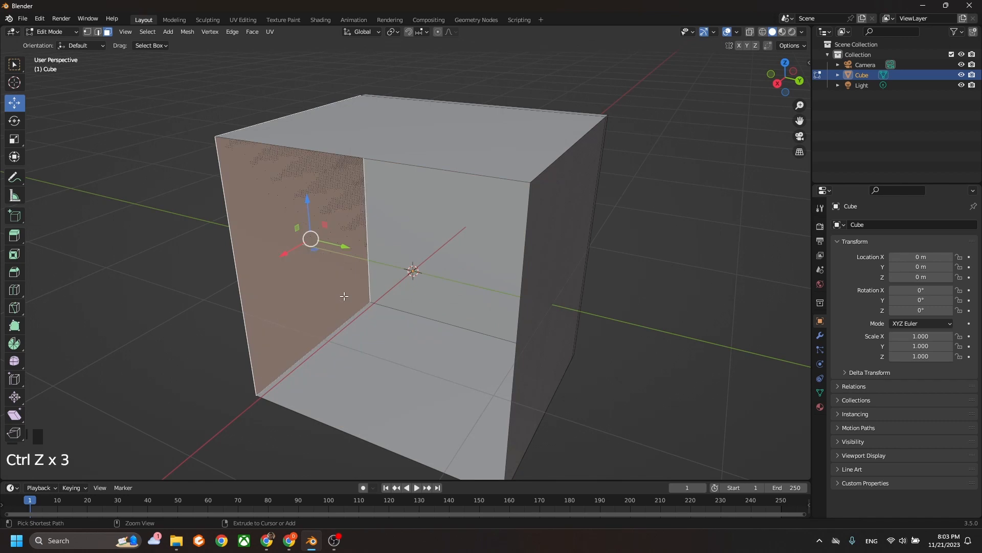
key(ctrl+z)
key(ctrl+z)
key(ctrl+z)
key(ctrl+z)
key(ctrl+z)
key(ctrl+z)
middle_drag(310, 289, 361, 258)
shift+middle_drag(361, 258, 292, 254)
scroll(300, 254, up, 1)
key(ctrl+z)
Switch to the Extrude Manifold tool and push the selected side face inward to make the block thinner
shift+middle_drag(473, 235, 341, 233)
drag(13, 237, 76, 262)
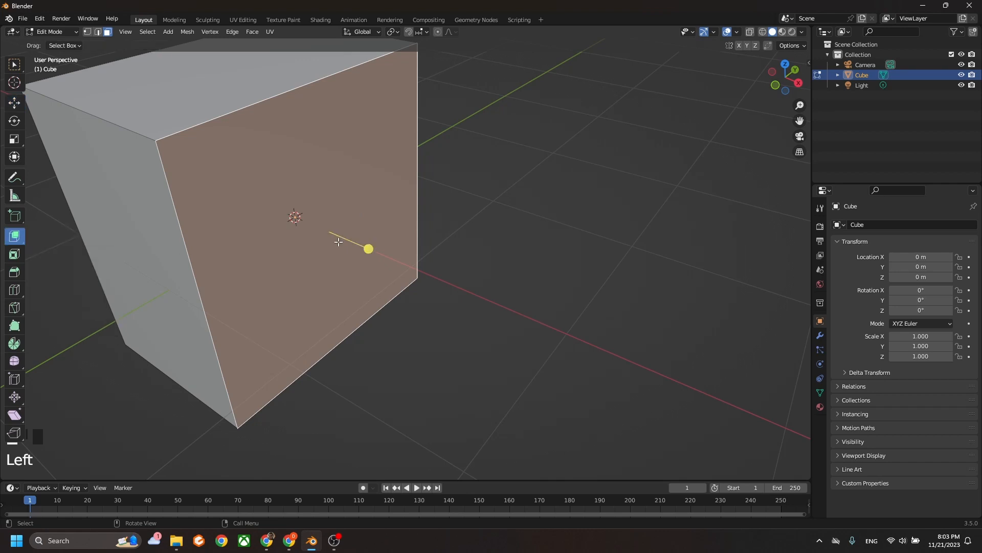
drag(372, 250, 344, 239)
Add two vertical and two horizontal loop cuts that divide the large face into a 3 by 3 grid
middle_drag(344, 240, 383, 284)
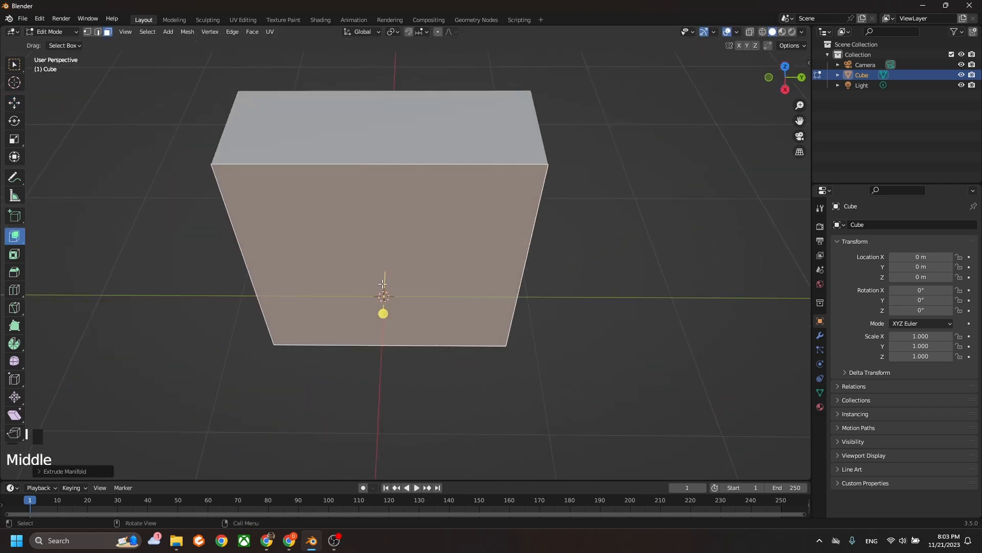
scroll(324, 166, up, 1)
click(323, 166)
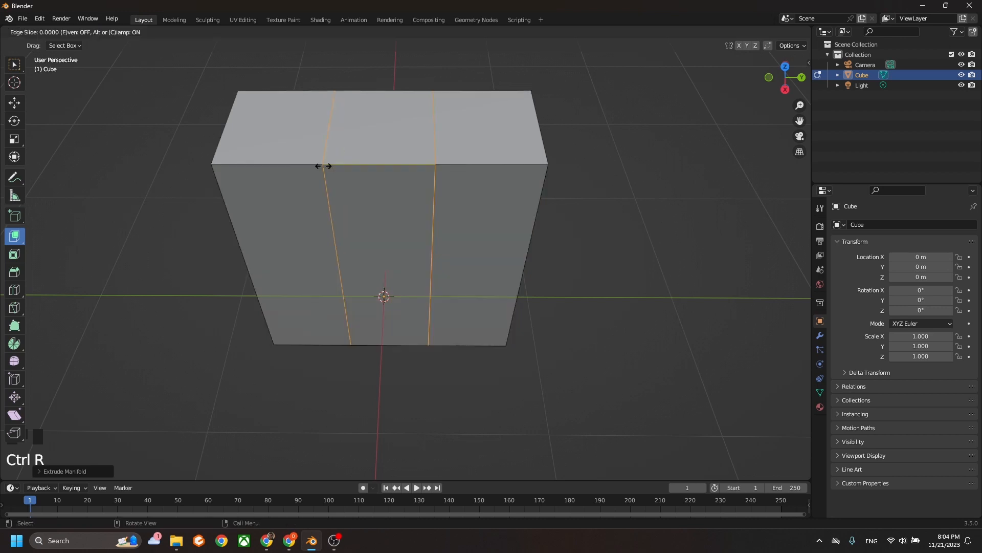
click(323, 165)
key(ctrl+r)
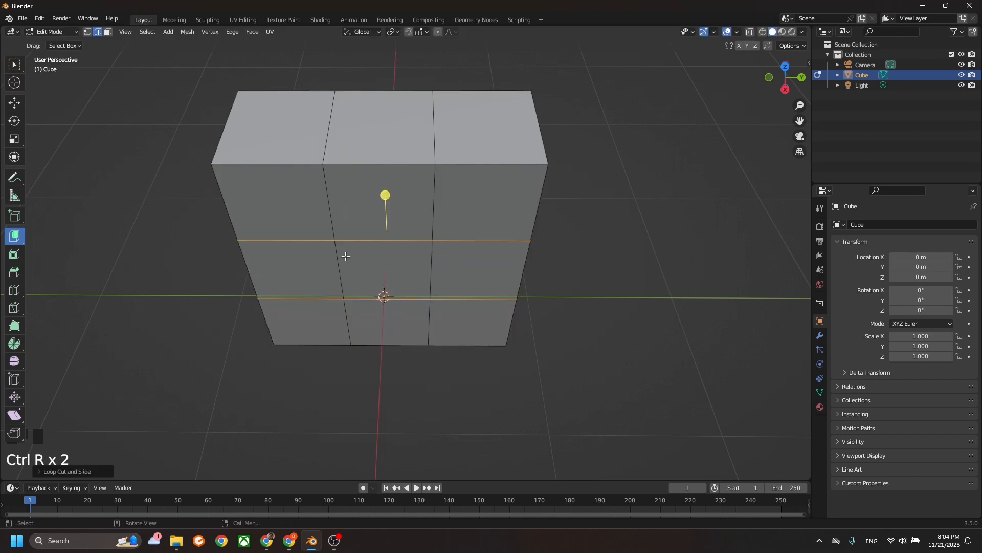
Select the centre face of the grid in face mode and extrude it outward with Extrude Manifold
middle_drag(346, 256, 417, 253)
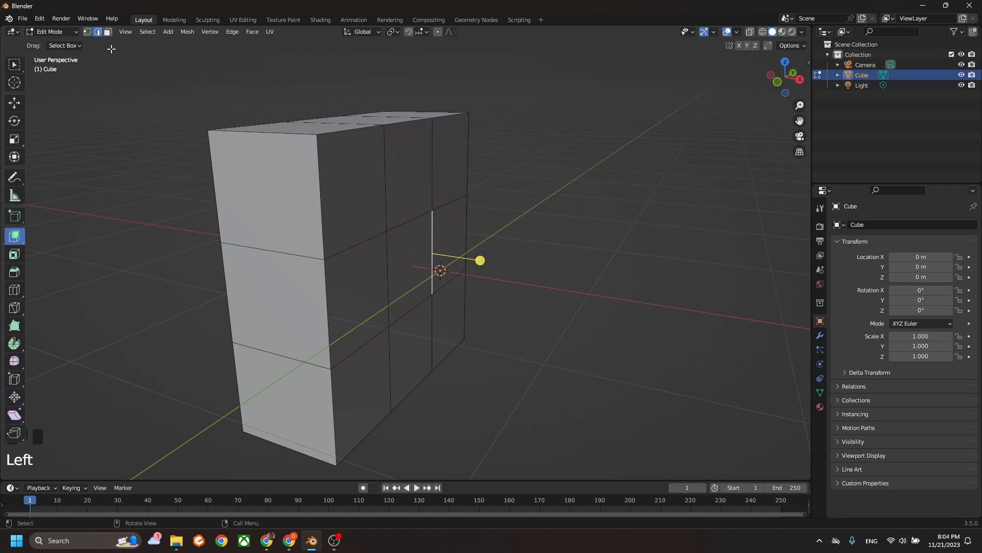
click(405, 261)
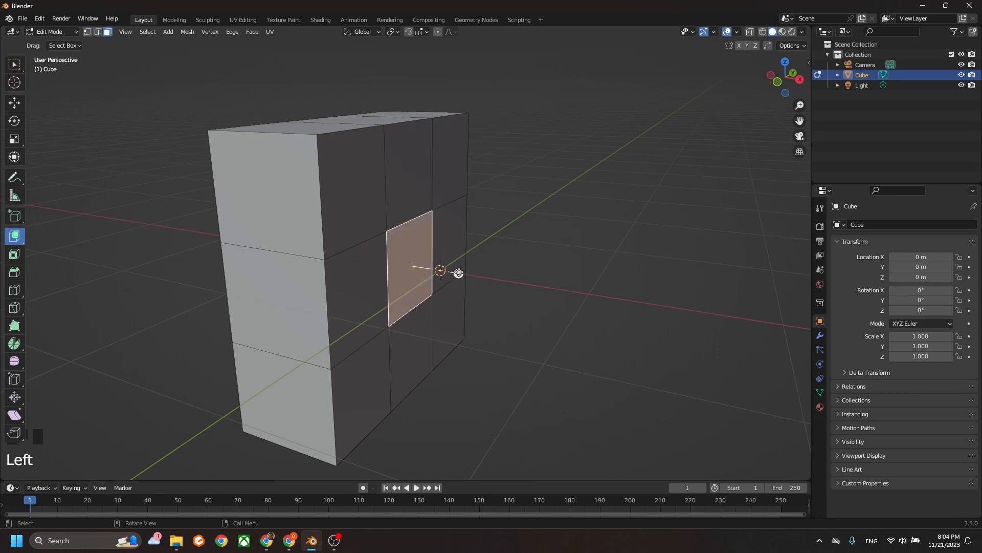
drag(460, 274, 537, 300)
Try to extrude the grid face beside the protruding centre block outward with Extrude Manifold, and undo it
middle_drag(537, 300, 402, 316)
scroll(439, 288, up, 2)
drag(414, 354, 466, 389)
middle_drag(417, 337, 435, 266)
scroll(438, 301, up, 1)
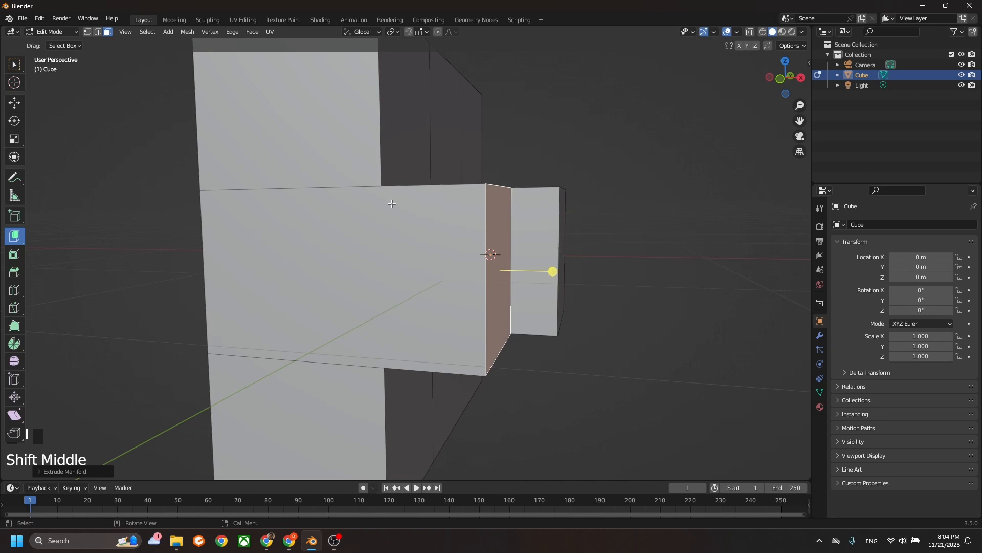
middle_drag(381, 361, 479, 308)
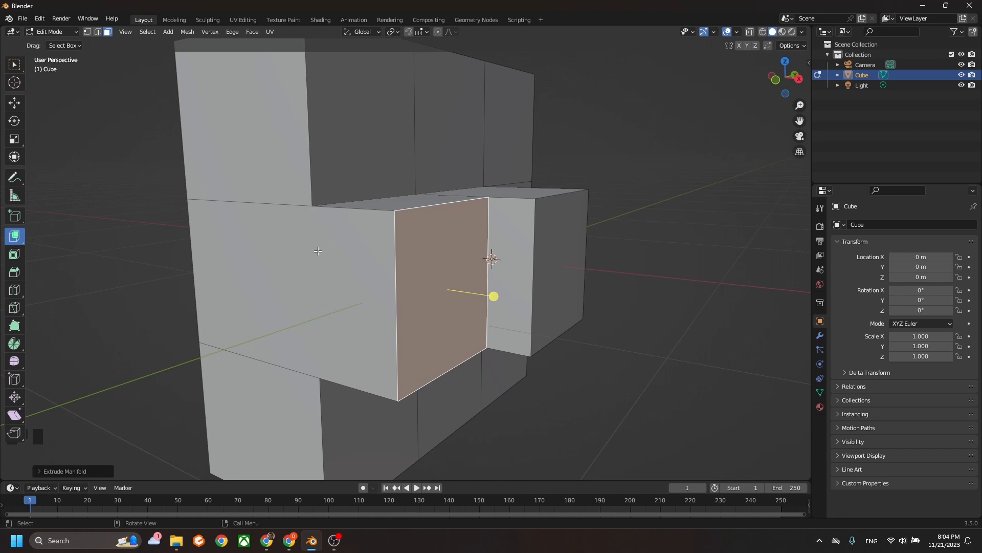
key(ctrl+z)
key(ctrl+z)
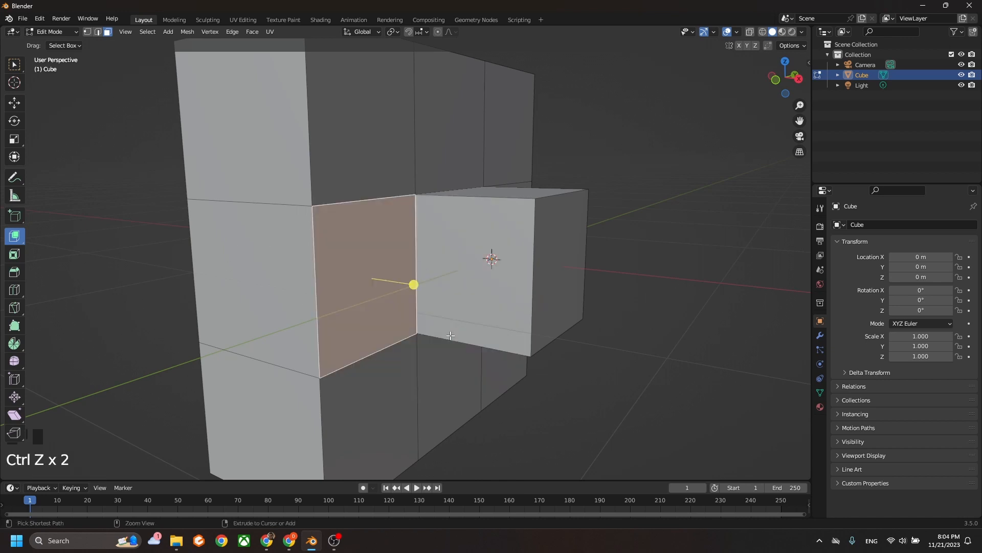
Extrude the same face beside the protruding block outward with the Extrude Region tool for comparison
drag(18, 238, 68, 237)
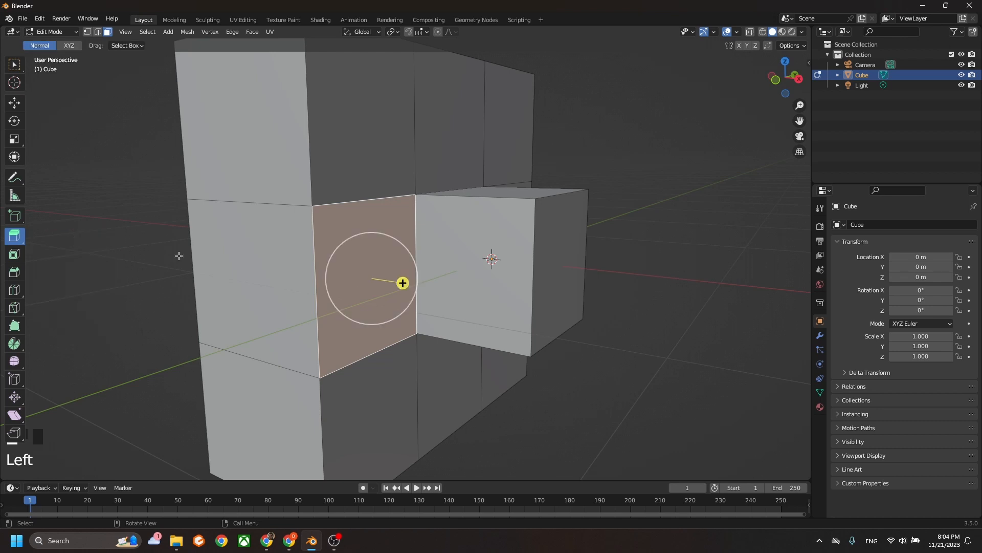
drag(404, 283, 517, 335)
middle_drag(517, 335, 405, 308)
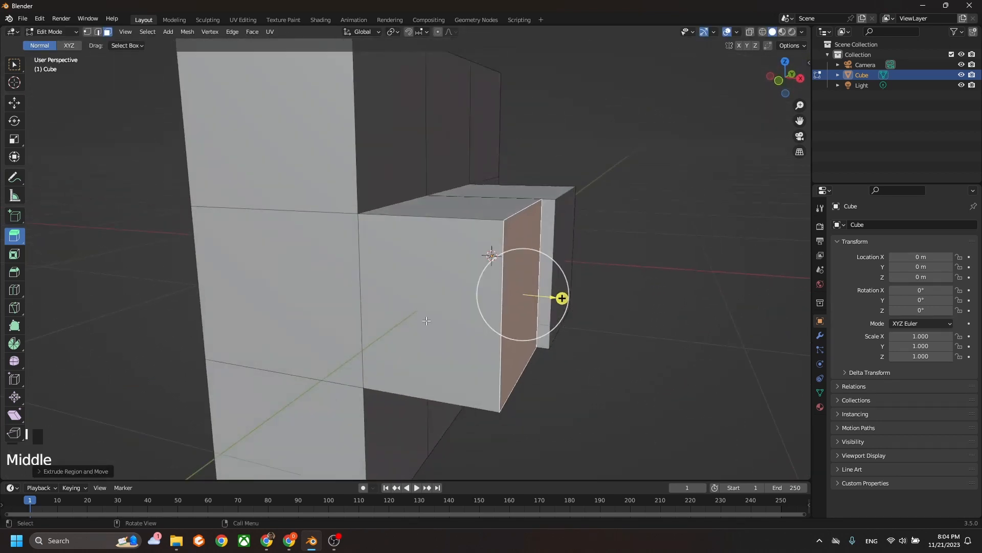
Undo the neighbouring face's region extrusion and the centre face's extrusion to flatten the grid
key(ctrl+z)
key(ctrl+z)
key(ctrl+z)
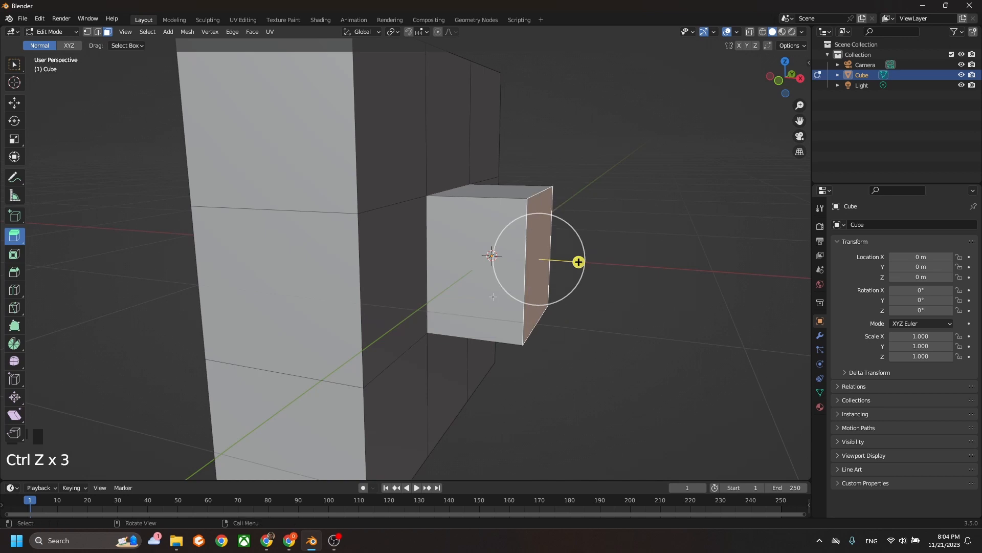
middle_drag(492, 296, 484, 297)
key(ctrl+z)
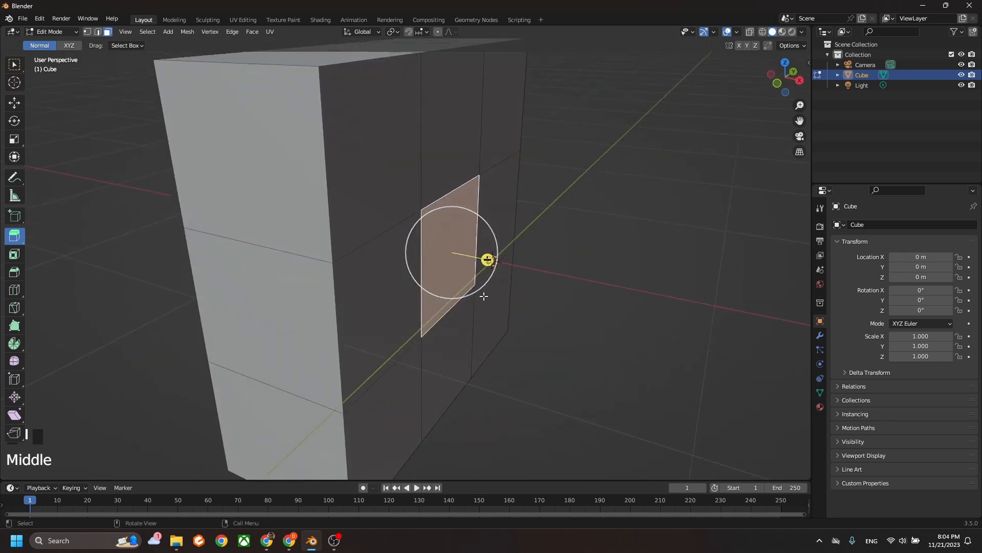
Switch back to the Extrude Manifold tool and select the upper-left corner face of the grid
drag(15, 236, 64, 241)
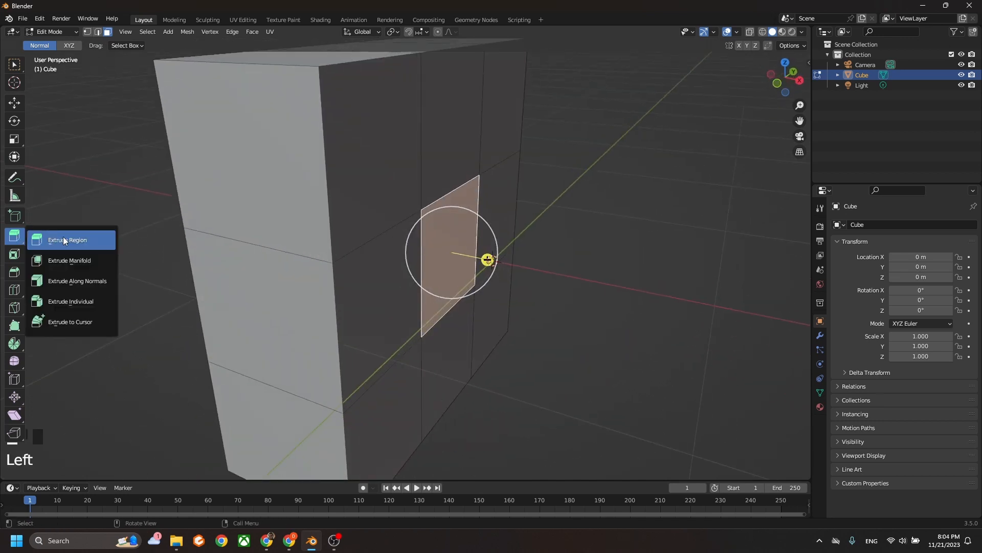
click(87, 261)
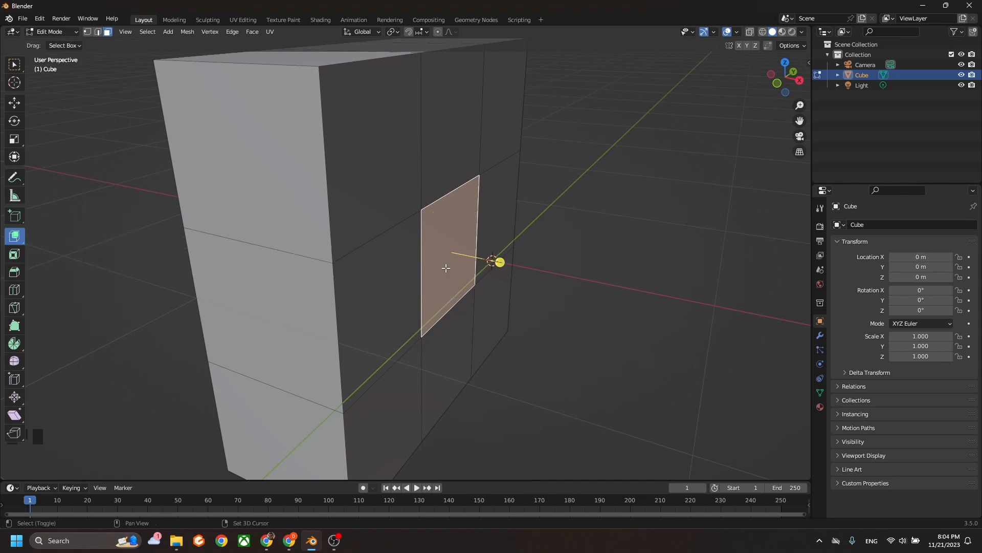
scroll(430, 264, down, 2)
mouse_move(431, 265)
middle_down()
mouse_move(351, 263)
mouse_move(435, 265)
middle_up()
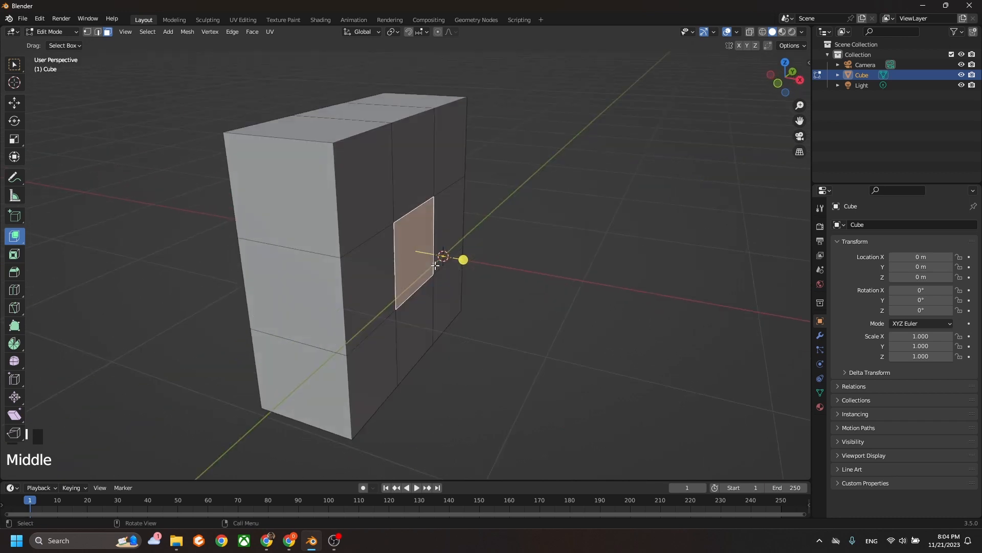
click(360, 216)
shift+middle_drag(412, 234, 388, 237)
middle_drag(411, 241, 392, 250)
key(ctrl+s)
key(Escape)
scroll(343, 250, up, 2)
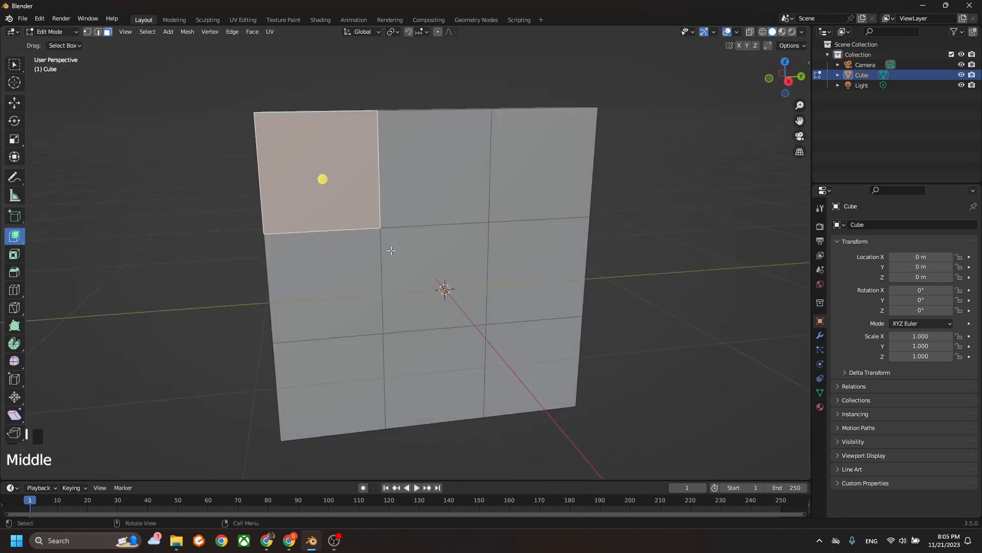
Select the top and side faces of the block's upper corner and extrude them outward together with Extrude Along Normals
click(17, 238)
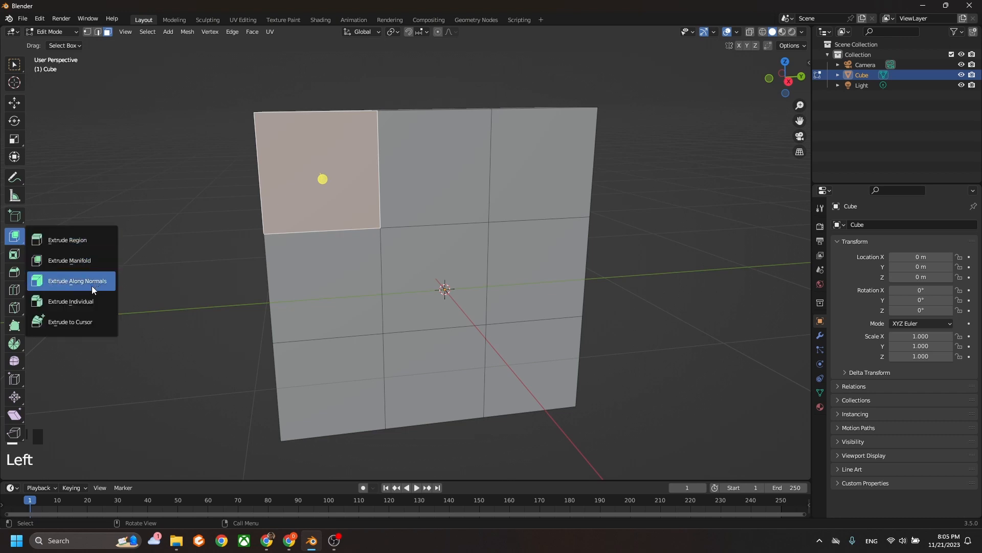
click(66, 285)
middle_drag(158, 261, 272, 299)
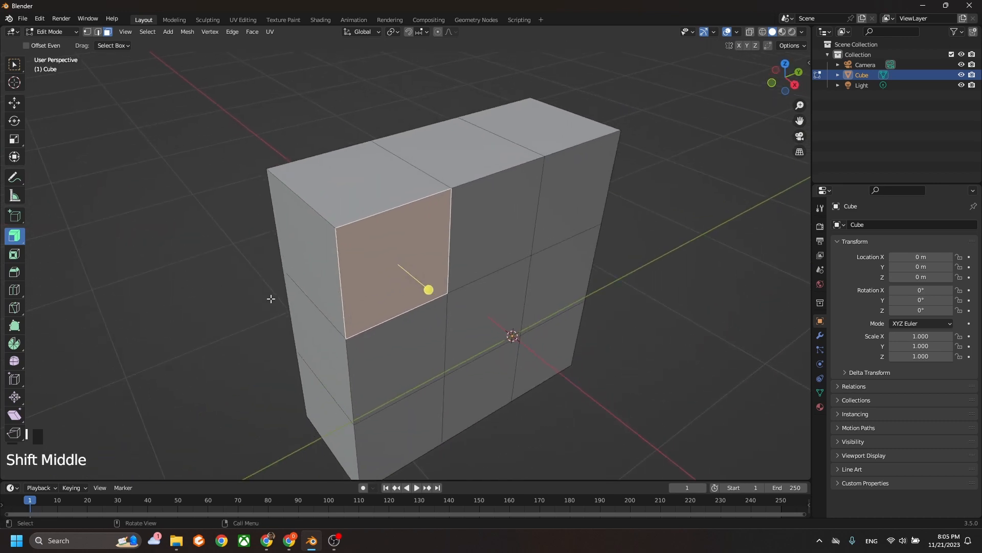
click(315, 239)
middle_drag(315, 239, 365, 278)
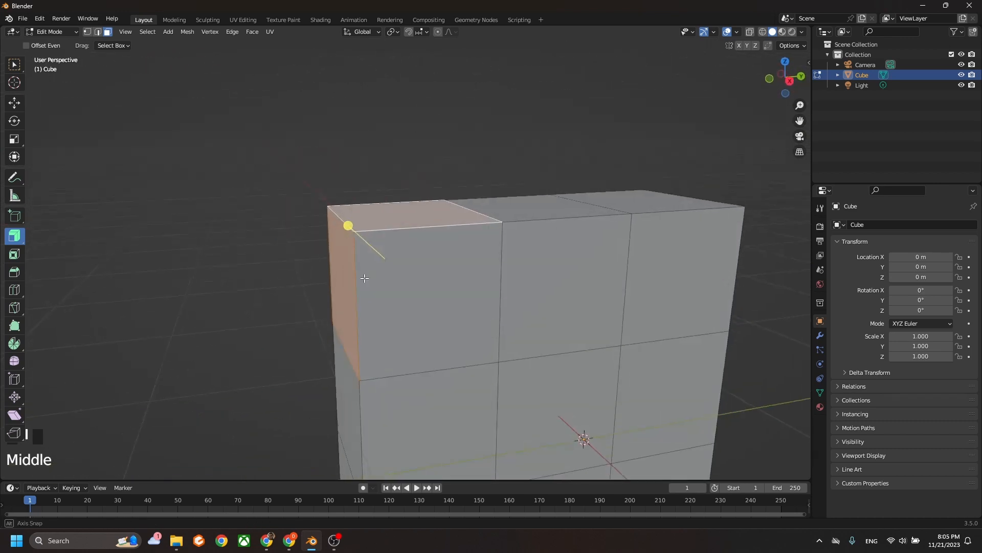
drag(345, 224, 188, 165)
middle_drag(187, 165, 320, 236)
scroll(297, 231, up, 2)
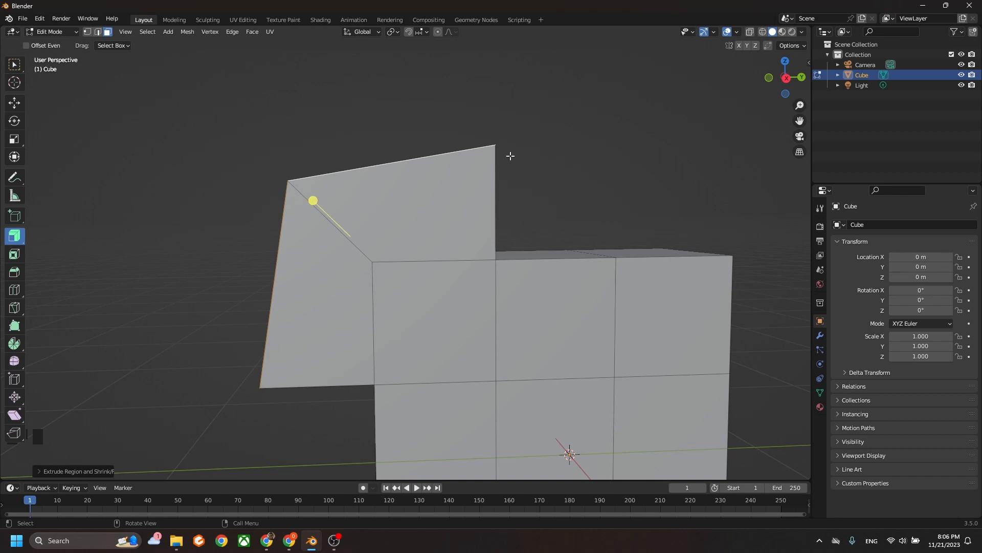
Try to extrude the middle face of the top row along its normal, and undo it
middle_drag(410, 399, 452, 300)
click(451, 271)
drag(397, 204, 447, 161)
key(ctrl+z)
Select neighbouring top-row faces on both opposite sides of the block and extrude them along their normals
mouse_move(483, 266)
middle_down()
mouse_move(386, 293)
mouse_move(481, 274)
middle_up()
shift+click(370, 278)
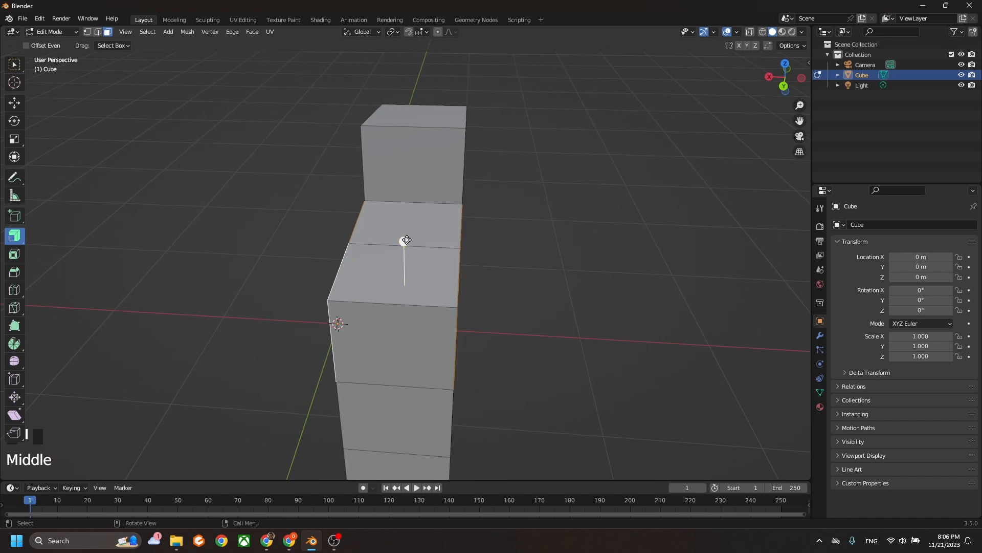
drag(481, 273, 507, 236)
click(506, 236)
Try moving one end face of the new extrusion along the Y axis, and undo the move
middle_drag(507, 236, 365, 284)
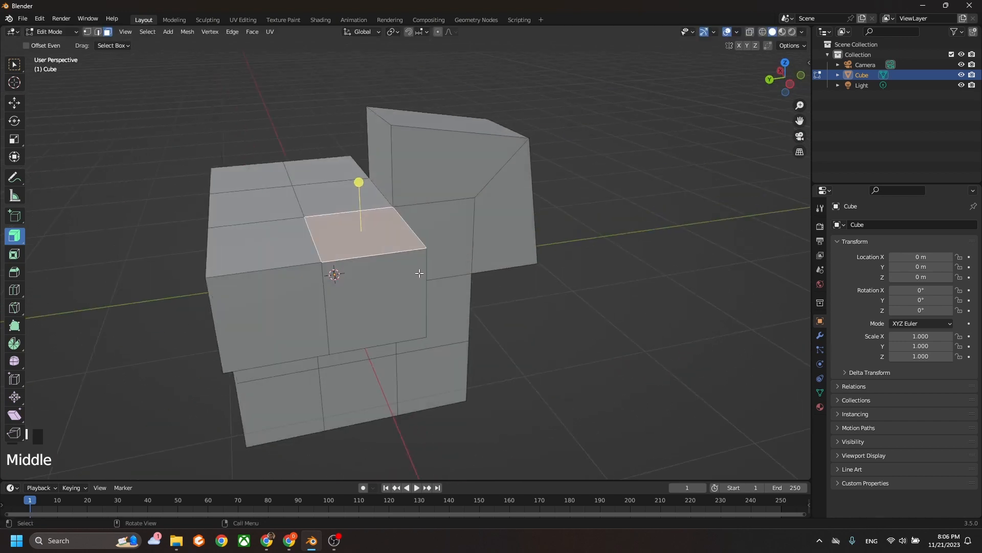
click(365, 284)
click(22, 105)
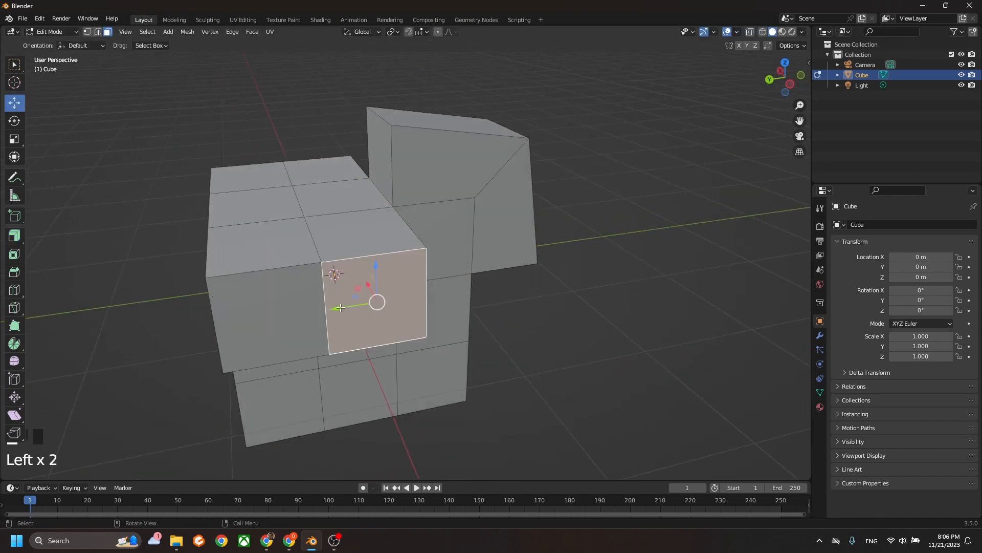
drag(340, 307, 309, 306)
key(ctrl+z)
Undo the top-row extrusion along normals, keeping the extruded upper corner
middle_drag(309, 306, 535, 345)
key(ctrl+z)
key(ctrl+z)
key(ctrl+z)
key(ctrl+z)
key(ctrl+z)
key(ctrl+z)
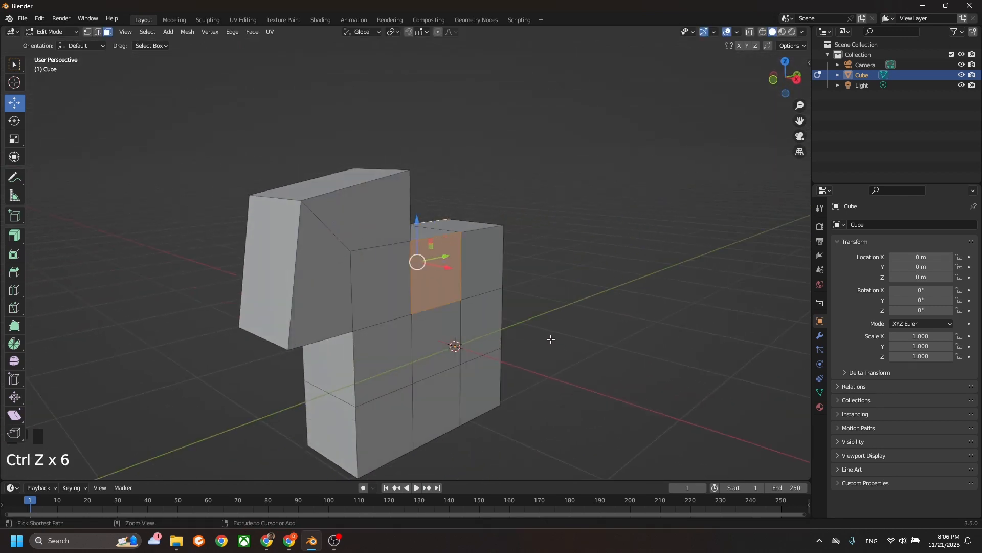
Select neighbouring top-row faces on both sides of the block and extrude them outward with Extrude Individual
drag(13, 242, 25, 240)
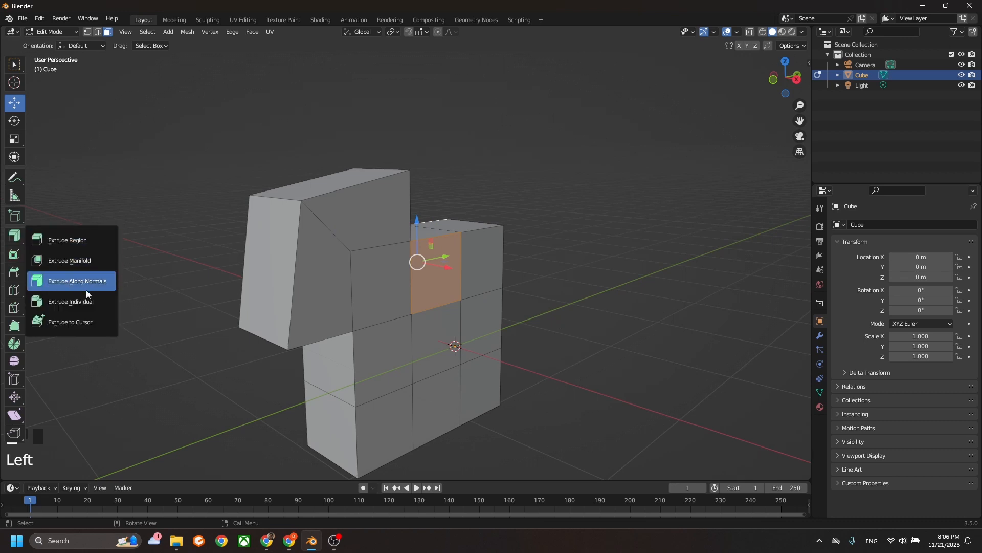
click(90, 305)
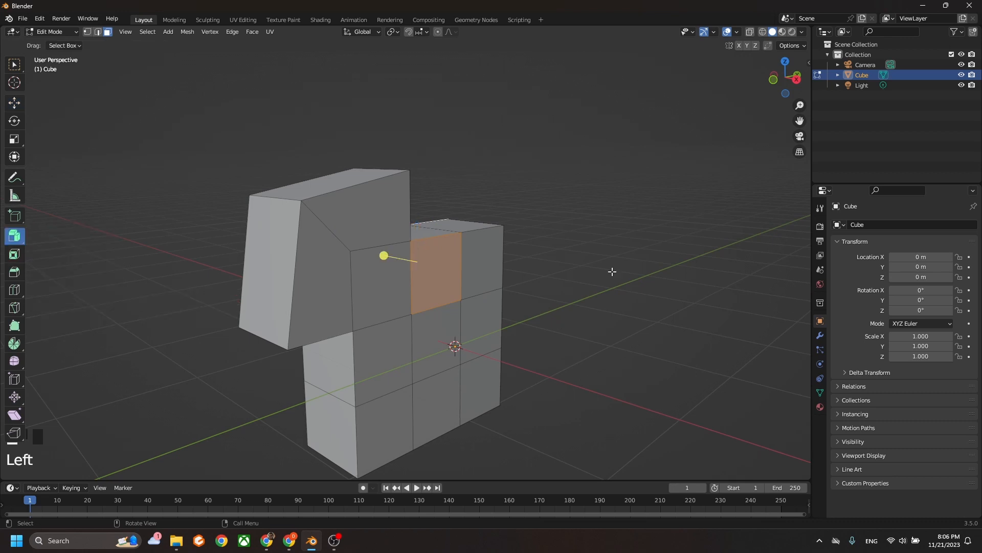
middle_drag(612, 271, 463, 267)
shift+click(500, 316)
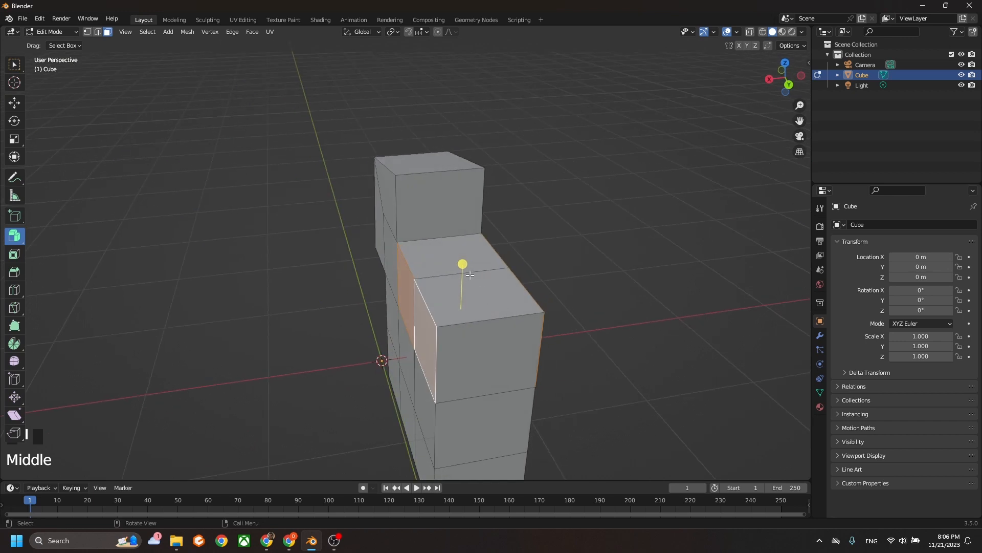
drag(463, 263, 481, 220)
middle_drag(365, 277, 402, 277)
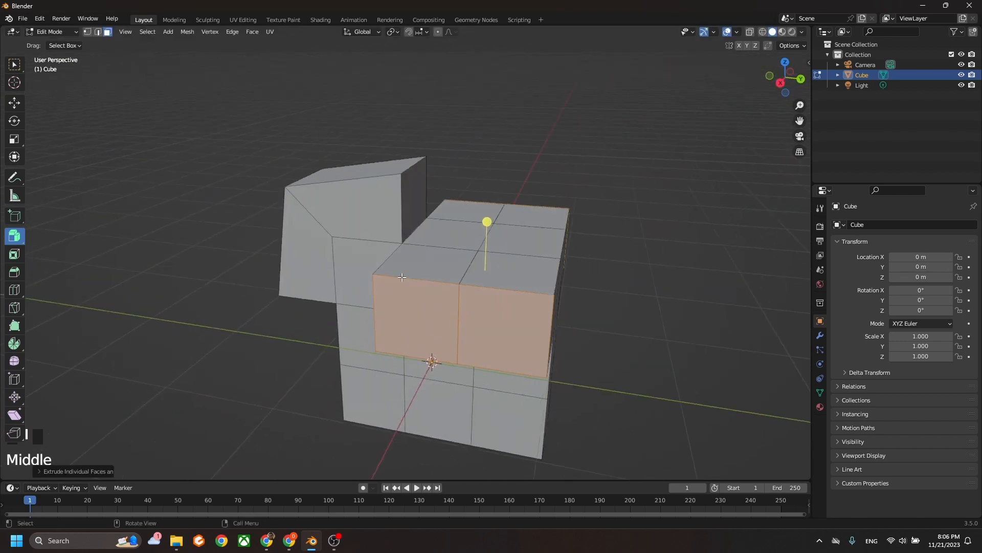
Try moving each of the two front end faces along the Y axis with the Move tool, undoing each move
click(14, 103)
click(502, 330)
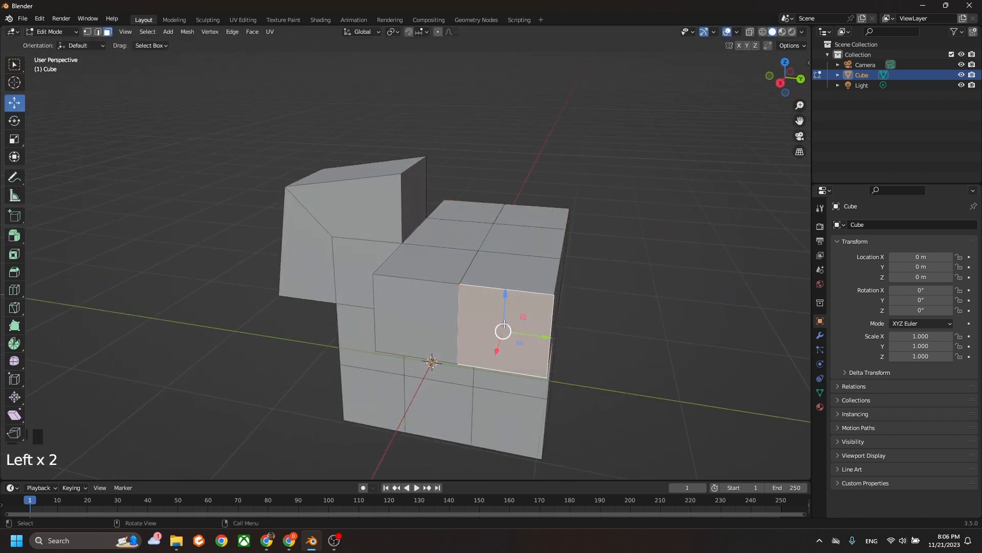
mouse_move(541, 342)
mouse_down()
mouse_move(562, 347)
mouse_move(544, 345)
mouse_up()
key(ctrl+z)
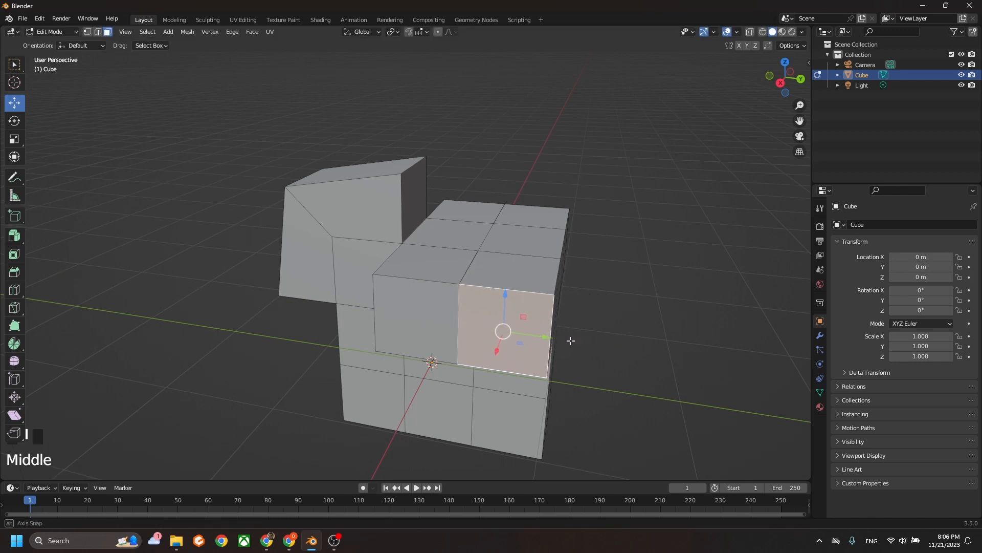
middle_drag(570, 341, 558, 347)
click(415, 346)
drag(428, 339, 401, 340)
key(ctrl+z)
Select the extruded end faces on both sides of the block and scale each one down around Individual Origins
shift+click(475, 349)
middle_drag(557, 339, 468, 332)
shift+click(409, 334)
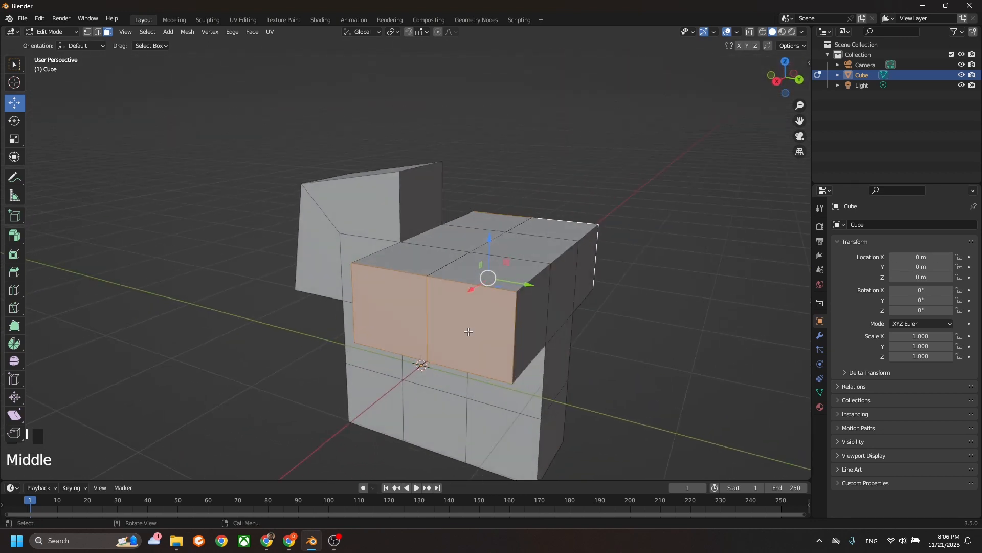
click(397, 34)
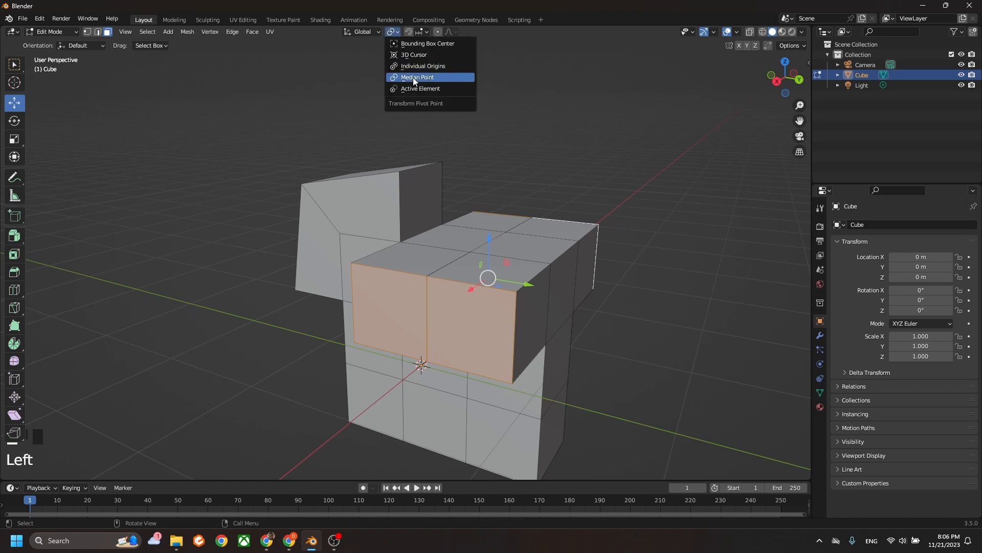
click(423, 65)
key(s)
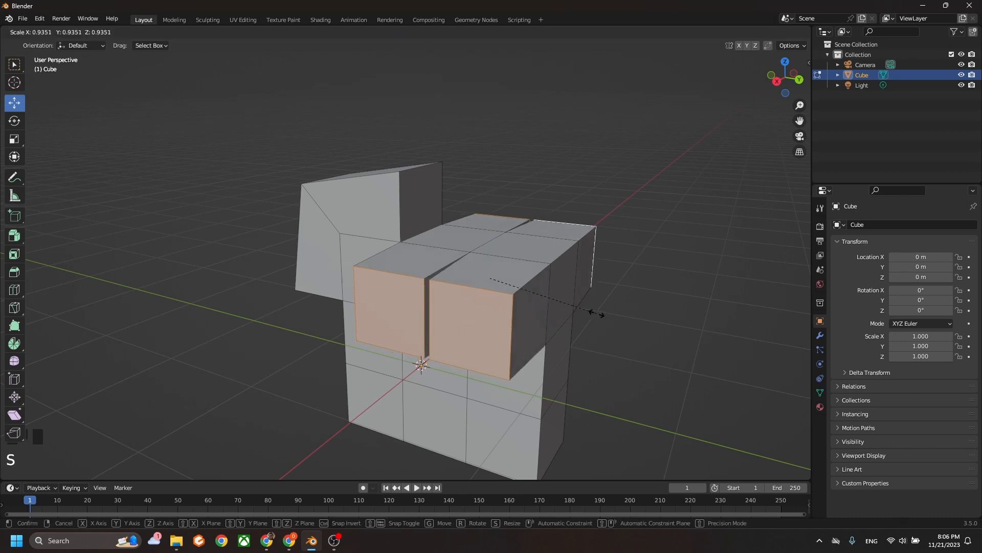
click(541, 307)
middle_drag(541, 307, 391, 260)
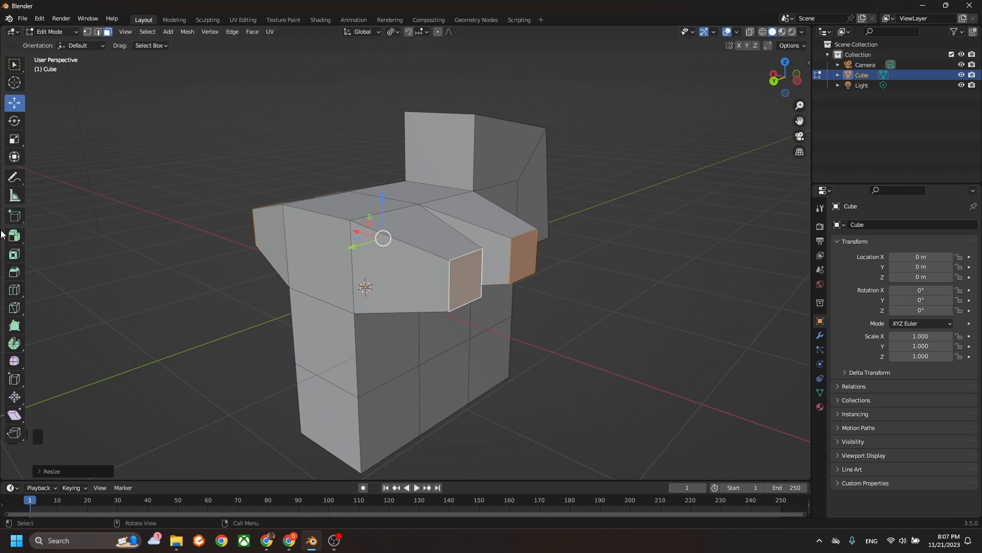
Try extruding the selected end faces to a picked point with Extrude to Cursor, and undo it
drag(12, 238, 68, 239)
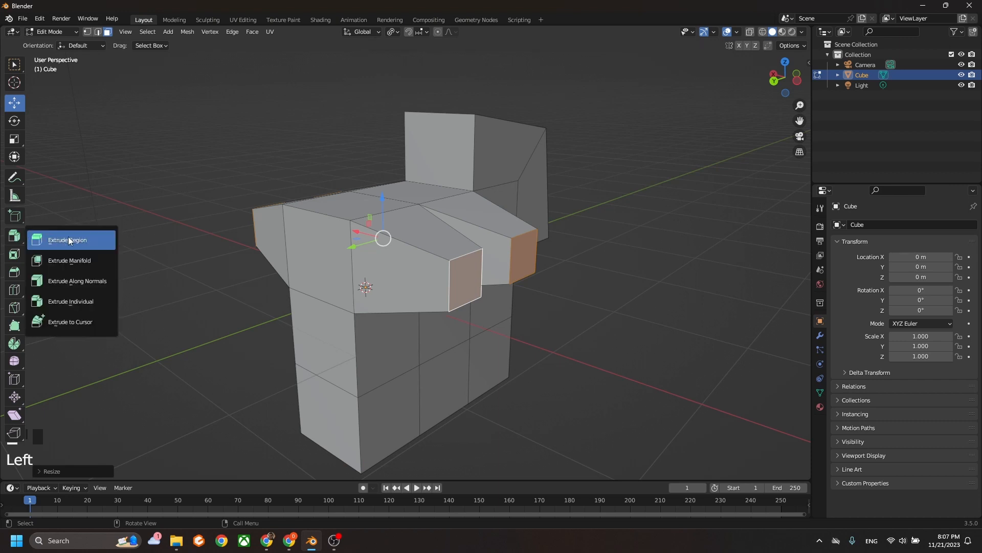
click(96, 319)
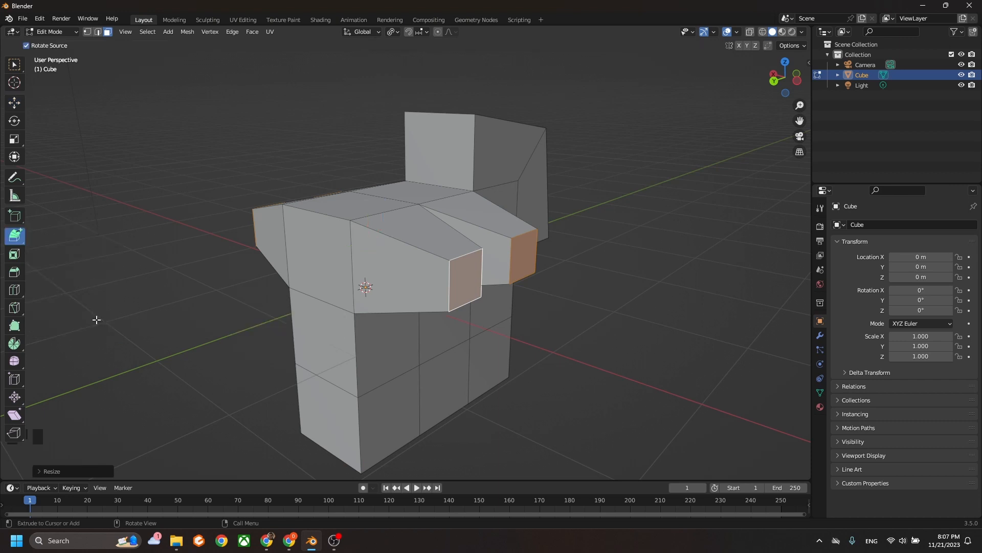
middle_drag(391, 240, 359, 204)
click(397, 266)
key(ctrl+z)
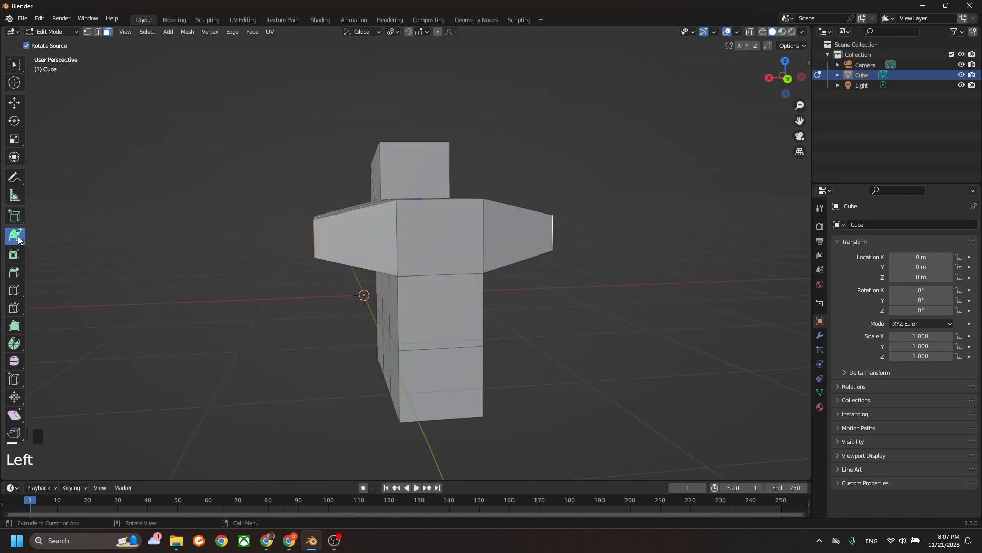
Select the raised corner block's top face and extrude it diagonally up and away from the block with Extrude to Cursor
drag(18, 236, 59, 236)
click(415, 170)
middle_drag(415, 170, 521, 206)
click(329, 154)
shift+middle_drag(329, 148, 147, 248)
drag(16, 239, 72, 326)
click(274, 174)
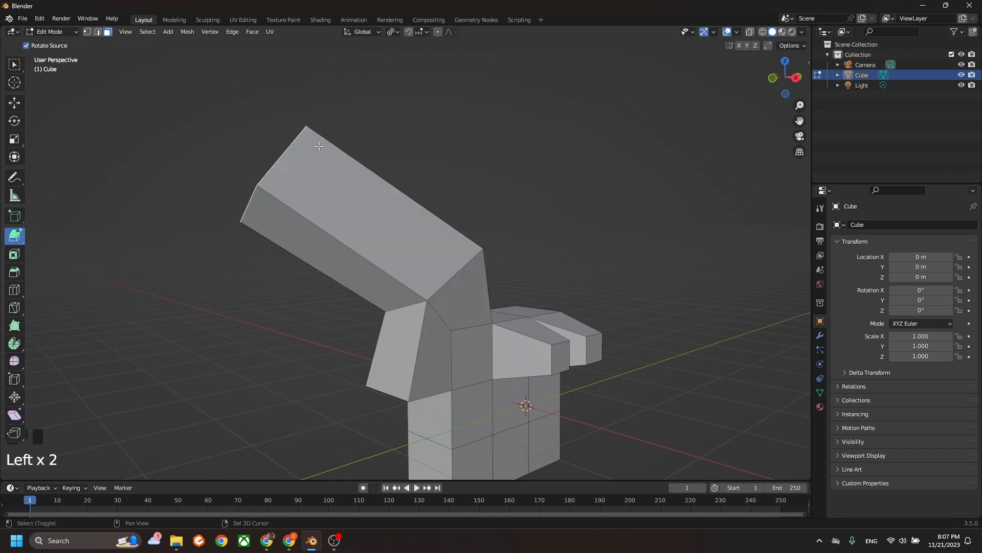
Extend the end face with successive cursor extrusions that curve upward and start bending back over the block
shift+middle_drag(274, 173, 315, 302)
scroll(285, 213, down, 2)
click(285, 207)
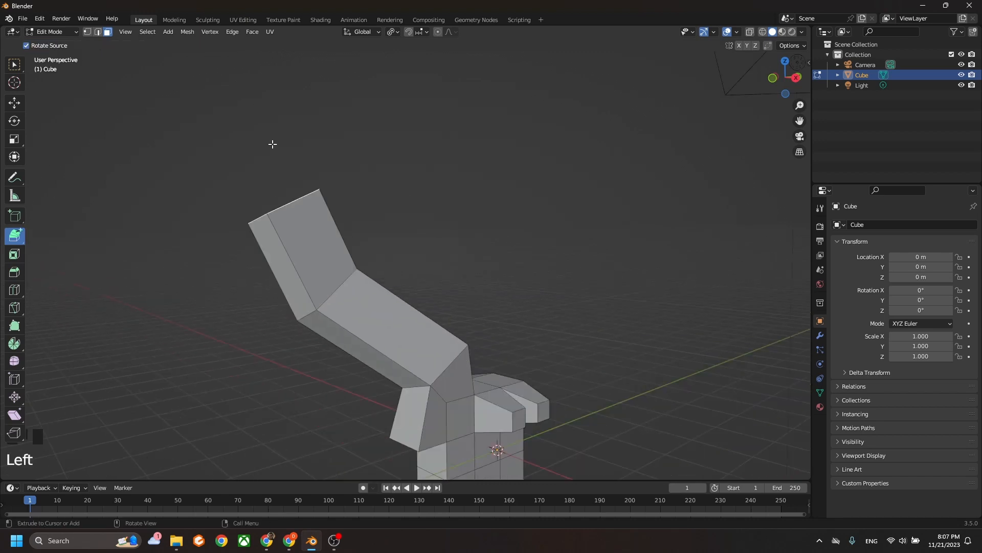
click(270, 126)
shift+middle_drag(292, 120, 309, 199)
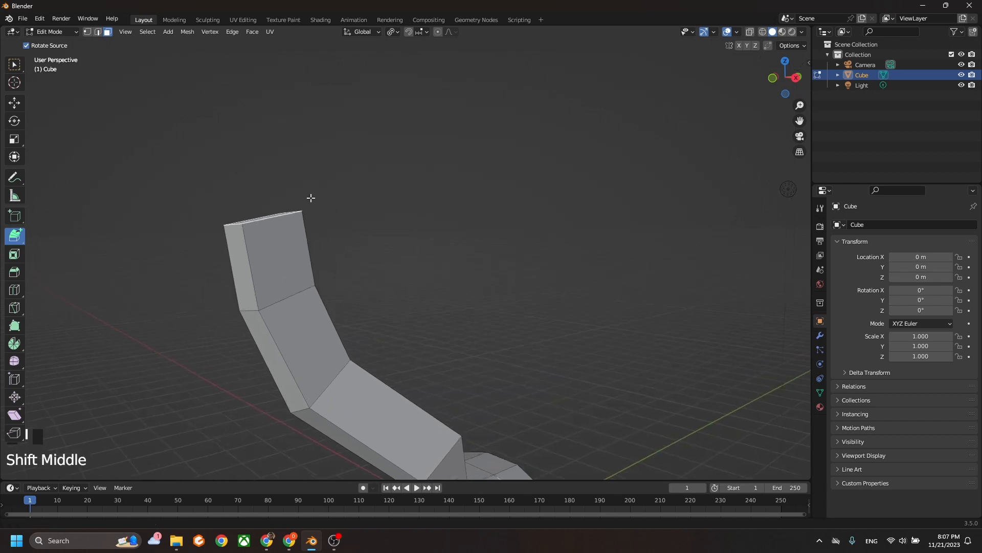
click(306, 148)
click(392, 132)
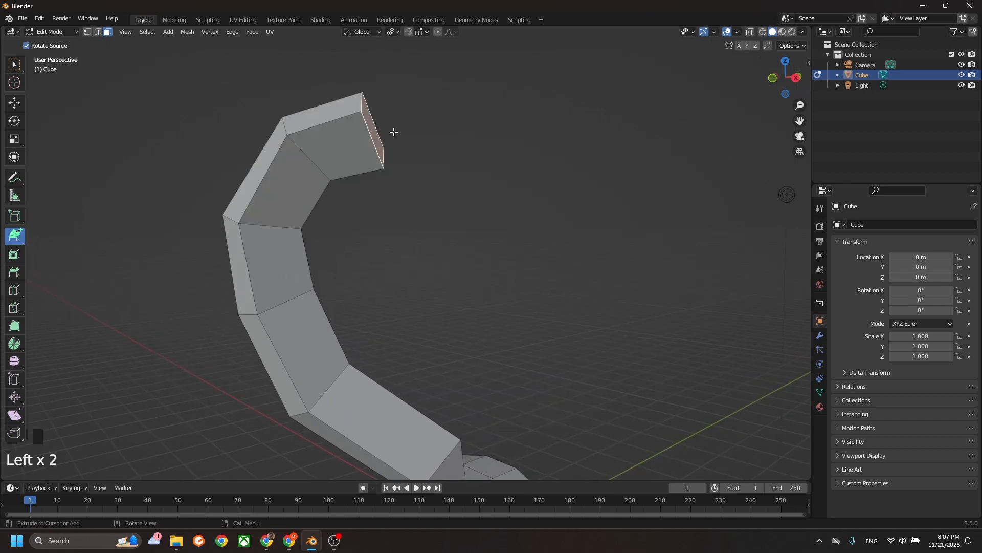
Continue the arch with cursor extrusions across its crest and down the far side
click(430, 135)
click(496, 163)
click(549, 187)
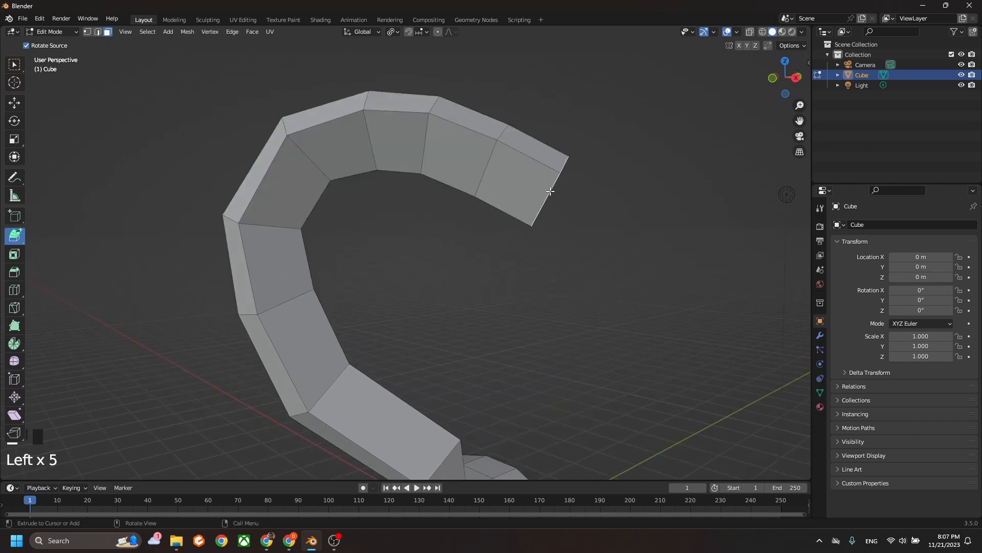
shift+middle_drag(549, 187, 521, 162)
click(522, 162)
click(545, 239)
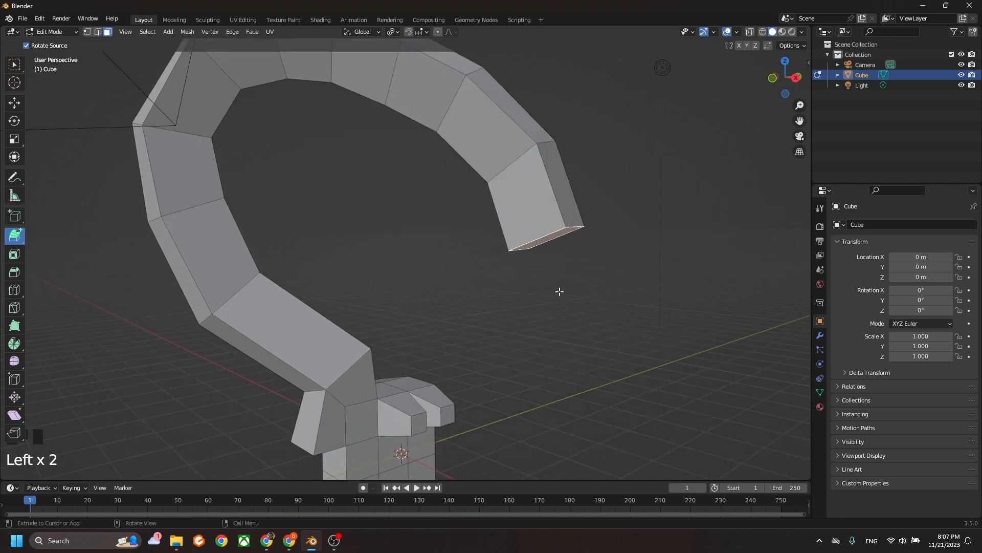
Extend the arch's far end downward with three more cursor extrusions in a slight S-bend
shift+middle_drag(559, 289, 483, 189)
click(483, 189)
click(456, 236)
click(458, 275)
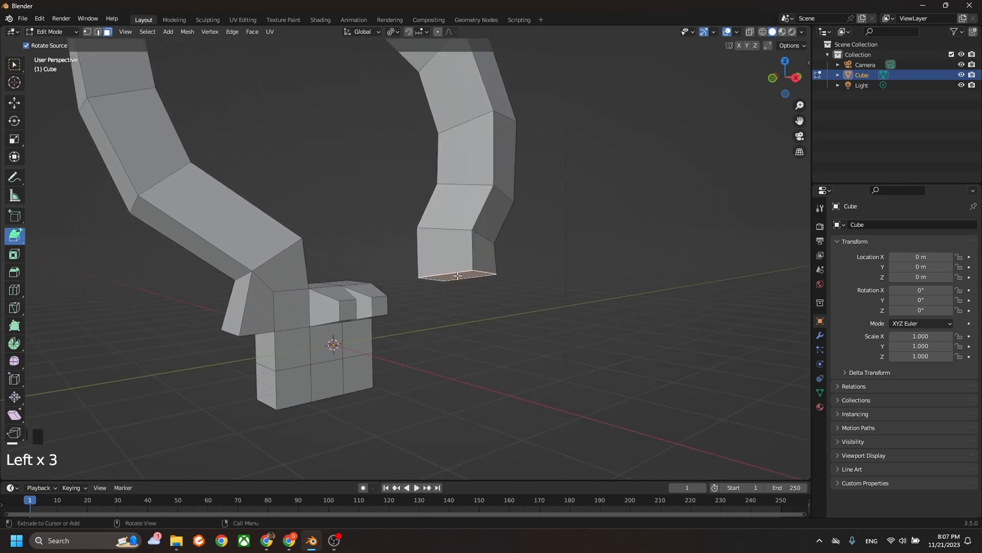
Try bending the chain's lower end sharply outward with cursor extrusions, and undo the twisted part
click(472, 322)
click(544, 299)
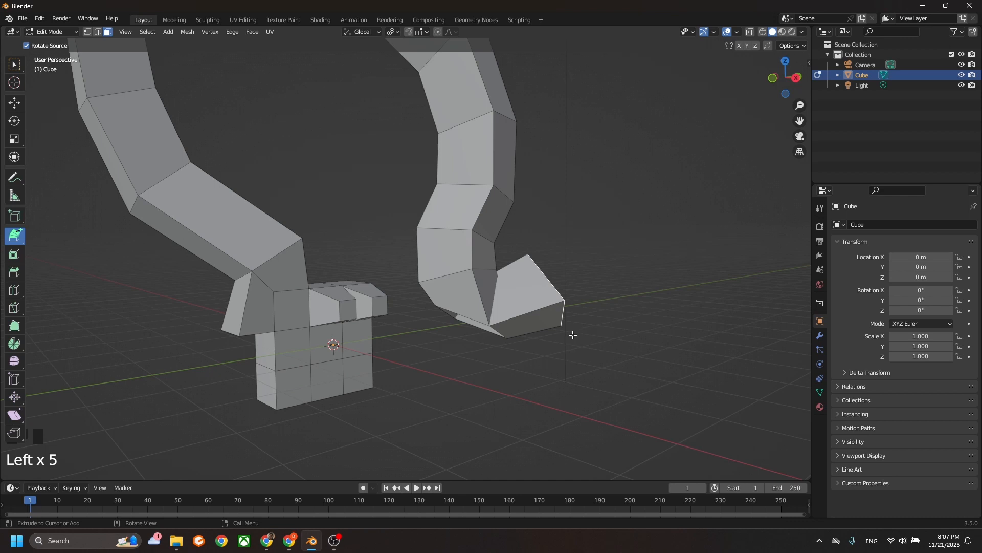
key(ctrl+z)
Extrude the chain's lower end outward along the bottom and turn it upward with Extrude to Cursor
click(573, 369)
click(596, 371)
click(645, 322)
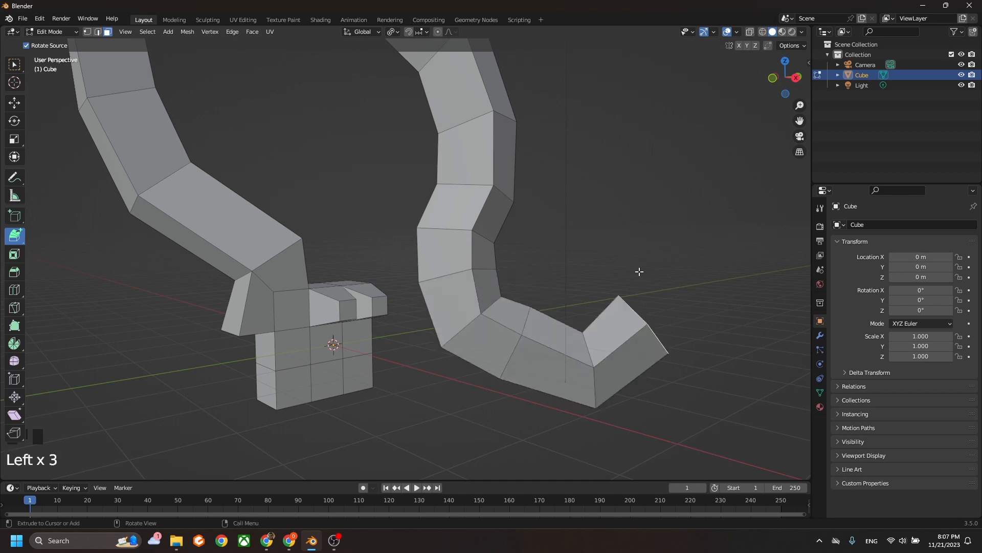
Raise the chain's end into a tall column leaning back toward the arch with successive cursor extrusions
click(639, 271)
click(640, 214)
click(610, 152)
shift+middle_drag(567, 135, 568, 296)
click(566, 228)
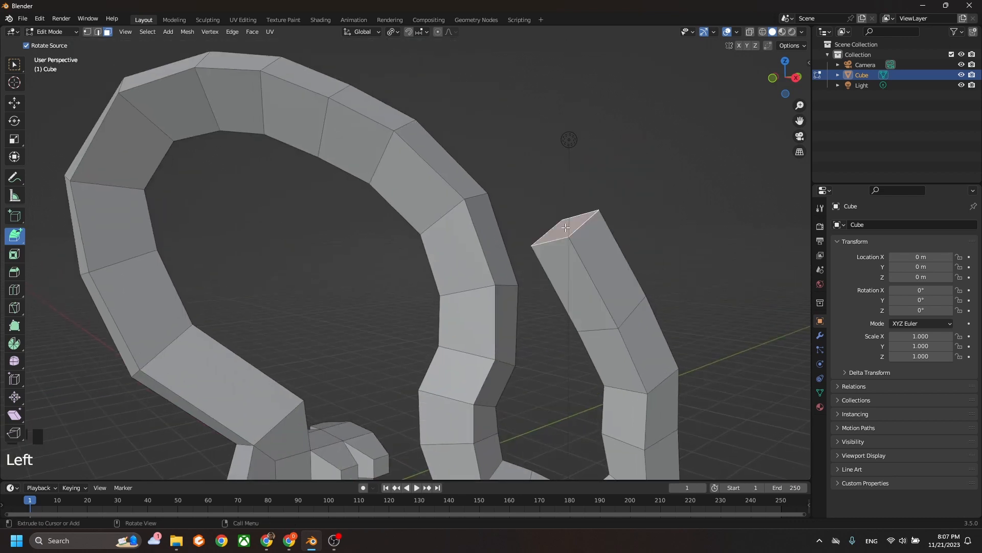
click(509, 146)
click(501, 107)
Examine the curved chain of cursor extrusions from several angles
shift+middle_drag(394, 105, 434, 211)
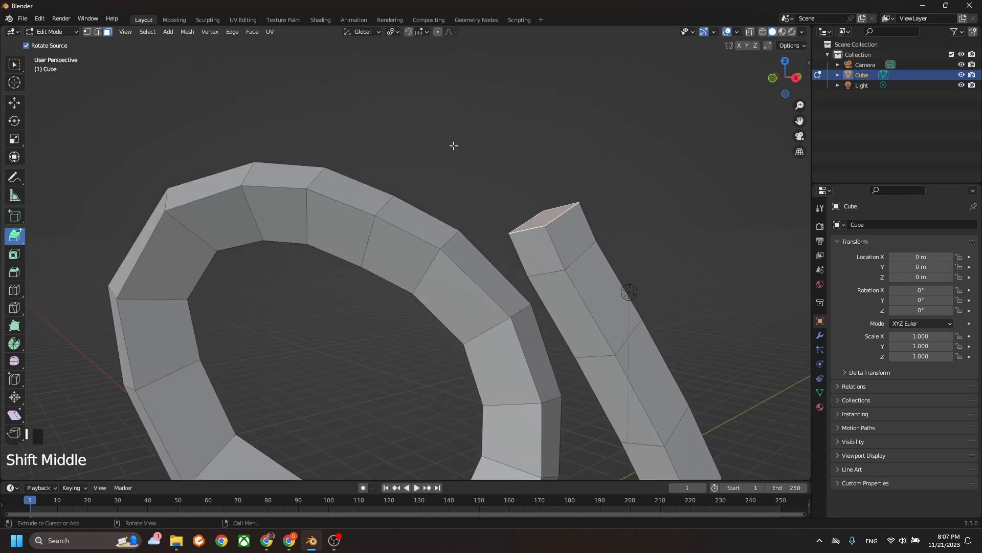
shift+middle_drag(445, 270, 537, 209)
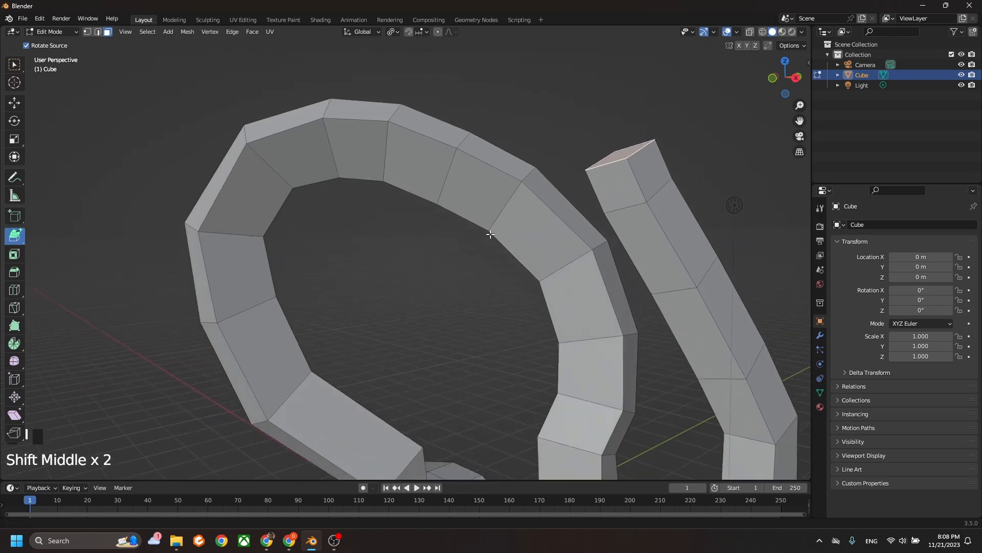
scroll(471, 180, down, 3)
middle_drag(445, 210, 404, 210)
scroll(403, 210, up, 2)
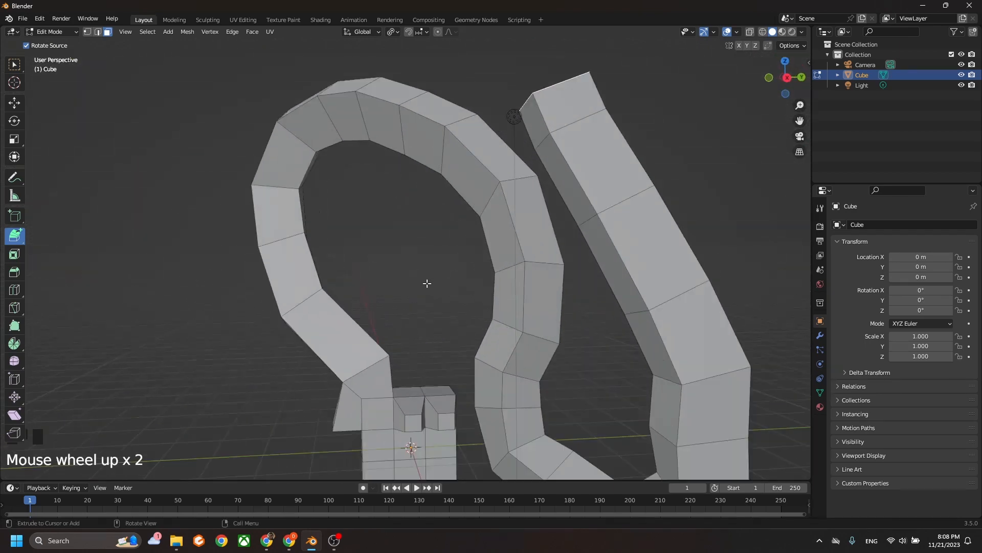
middle_drag(425, 283, 478, 255)
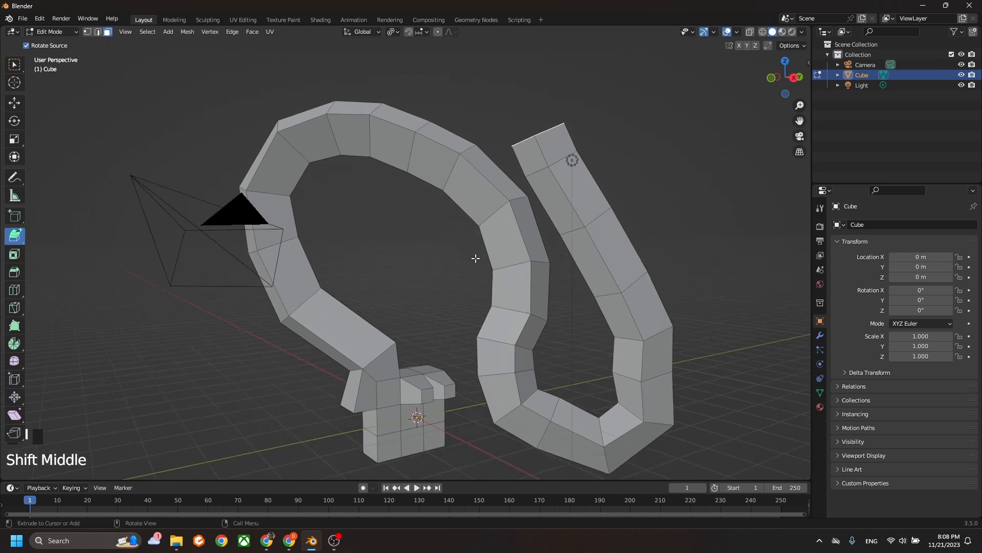
middle_drag(546, 301, 436, 262)
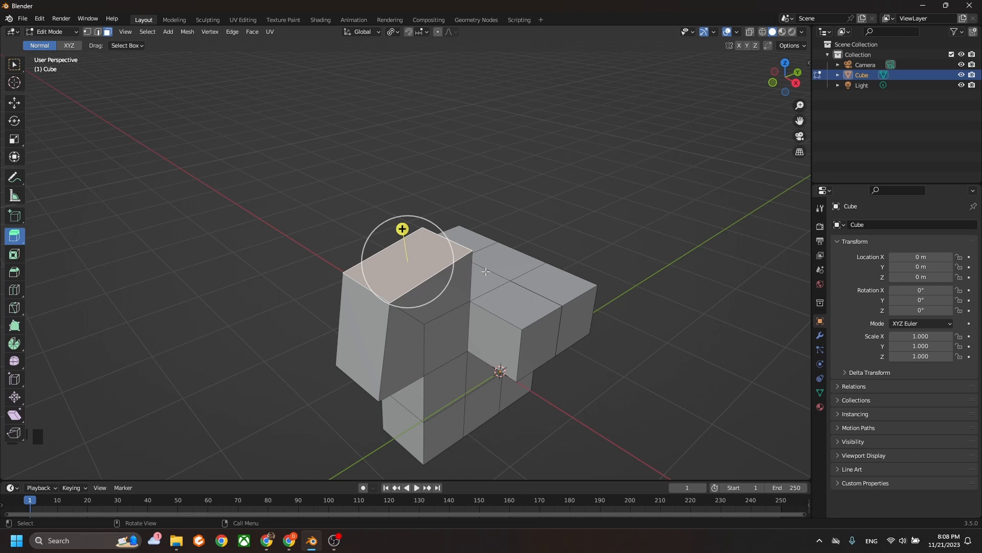
Try extruding the raised block's top face about 1.03 m along its normal with Extrude Region, cancel the movement and undo the extrusion
shift+middle_drag(291, 213, 422, 272)
scroll(422, 272, up, 1)
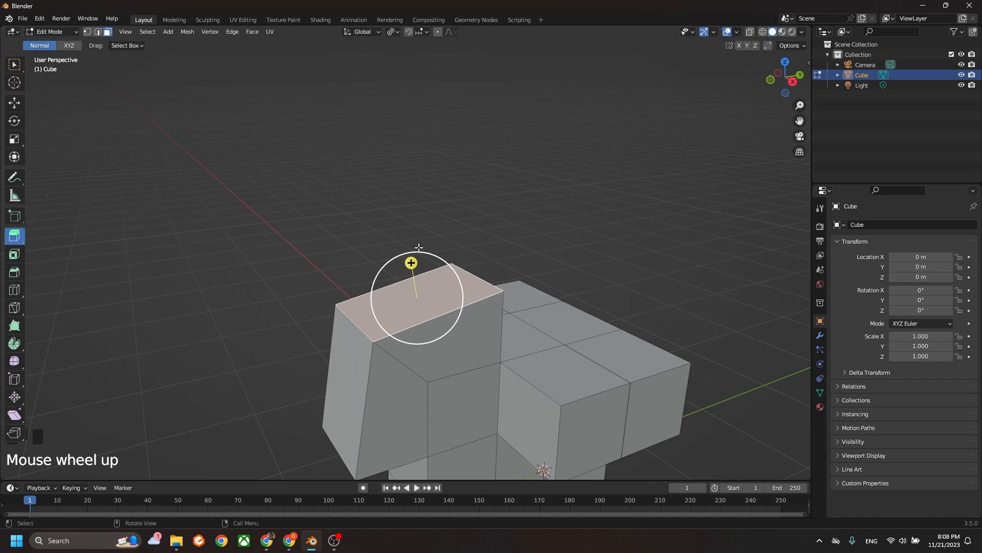
click(12, 105)
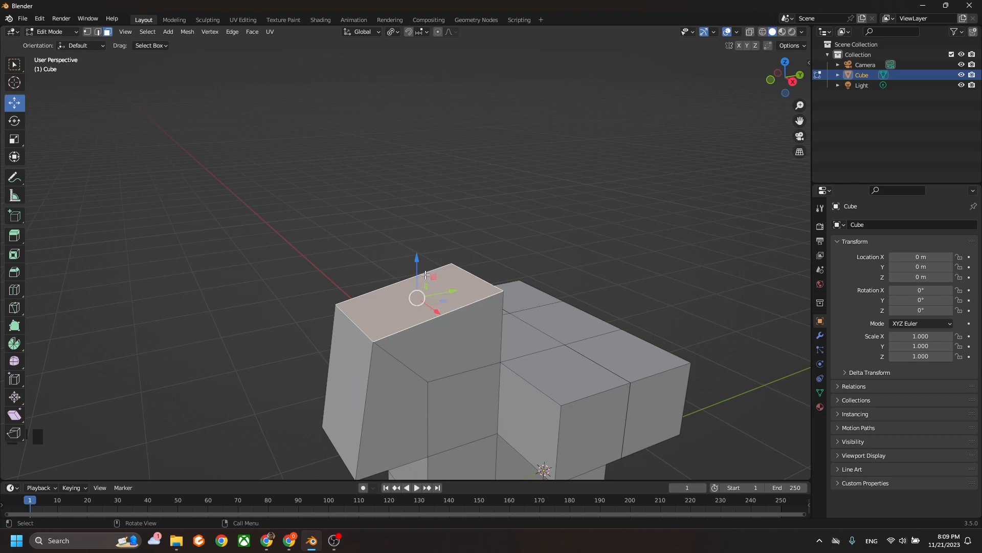
click(14, 236)
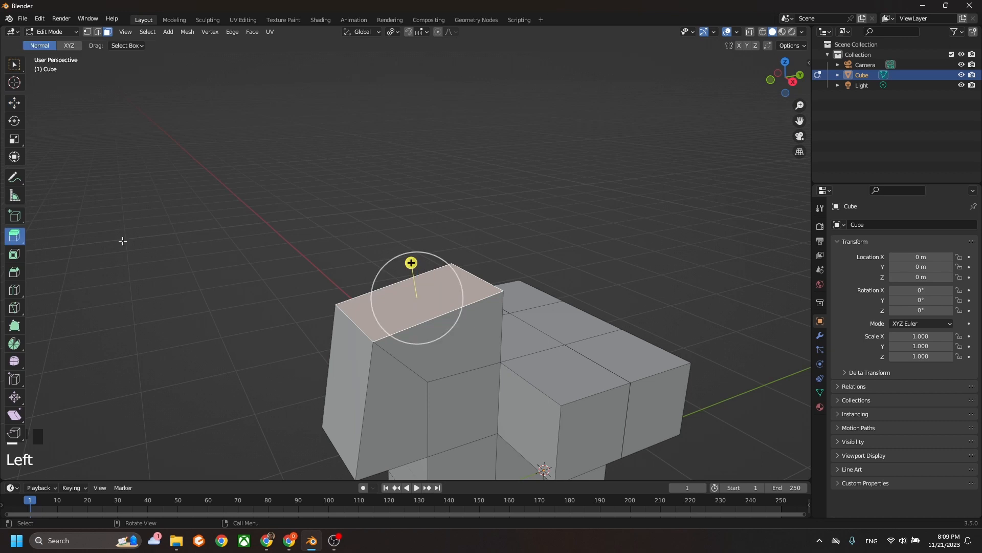
drag(412, 264, 362, 141)
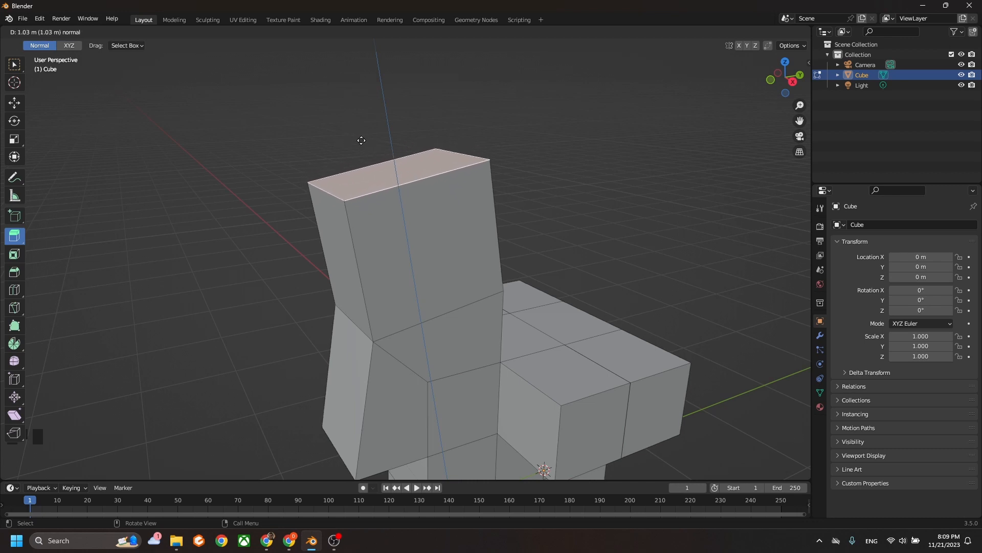
right_click(362, 140)
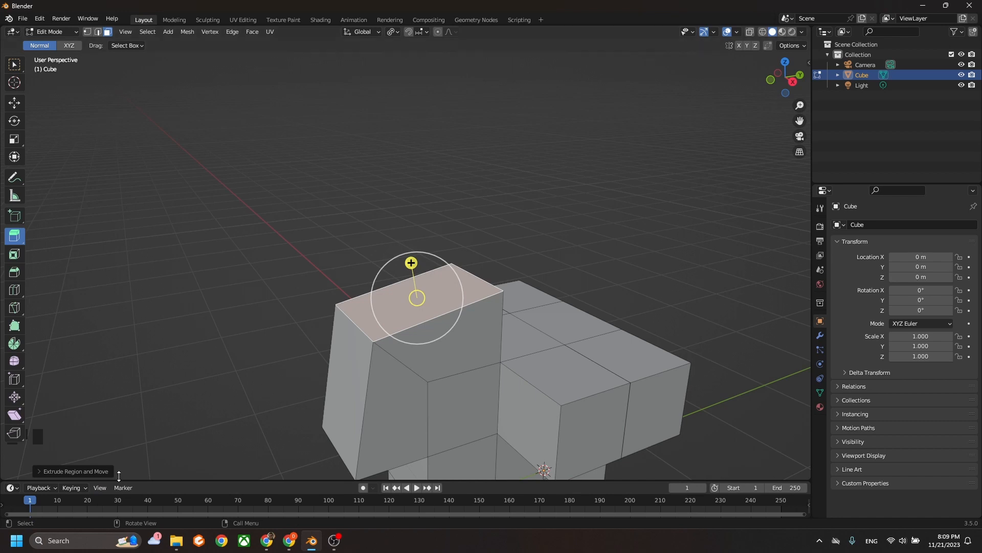
key(ctrl+z)
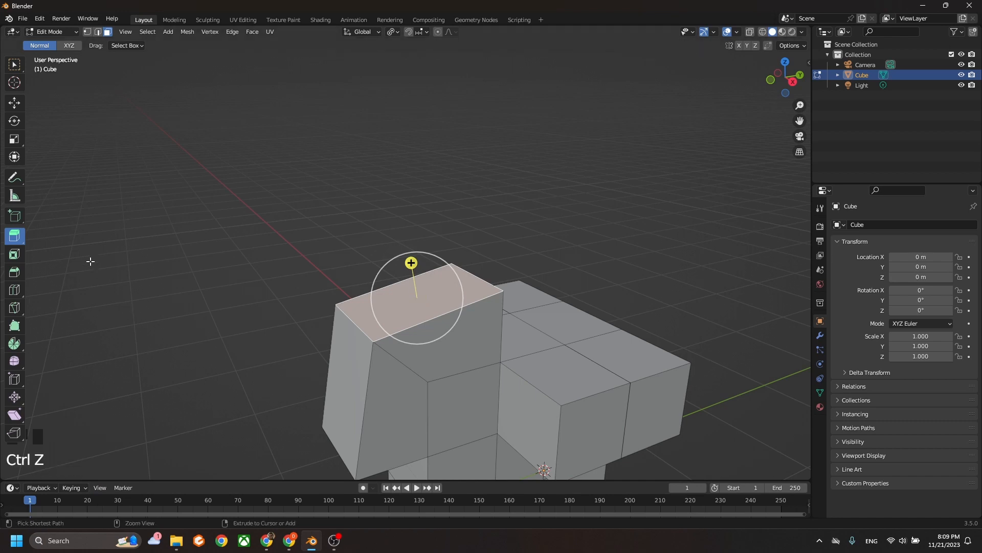
Try moving the raised block's top face in the YZ plane with the Move tool, and cancel the move
click(15, 102)
drag(433, 277, 240, 147)
right_click(240, 148)
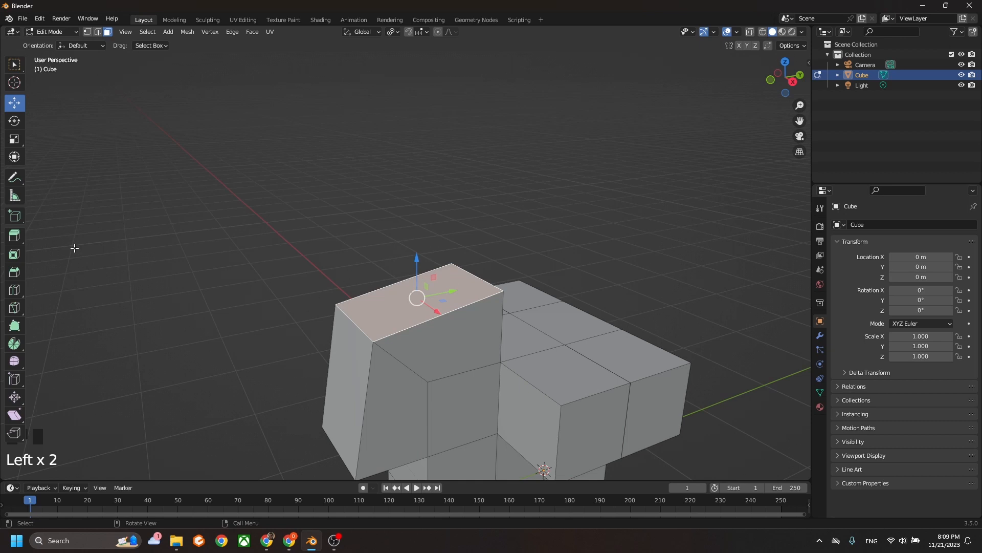
Extrude the raised block's top face with Extrude Region and cancel only the movement of the new face
click(16, 237)
drag(409, 263, 413, 160)
right_click(412, 160)
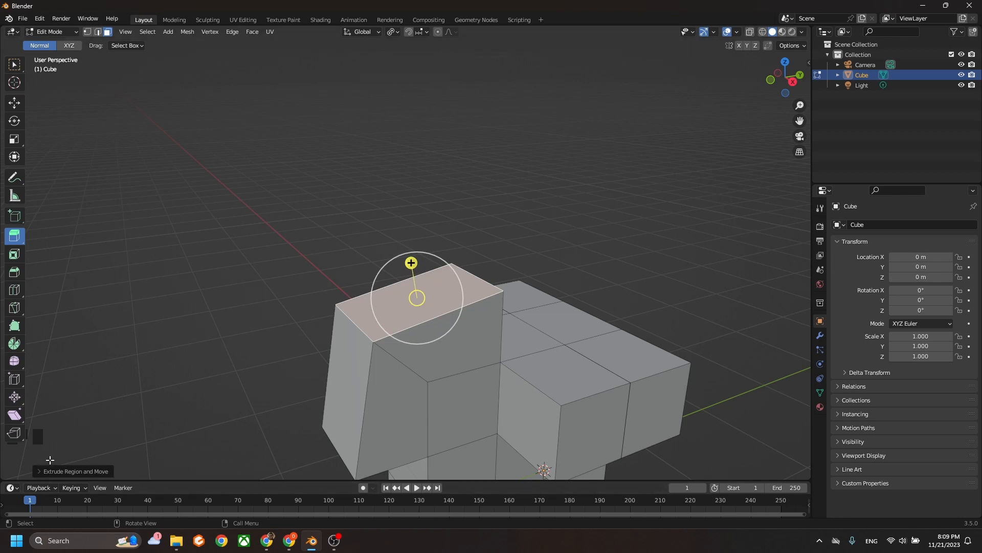
scroll(445, 317, up, 2)
middle_drag(430, 285, 418, 271)
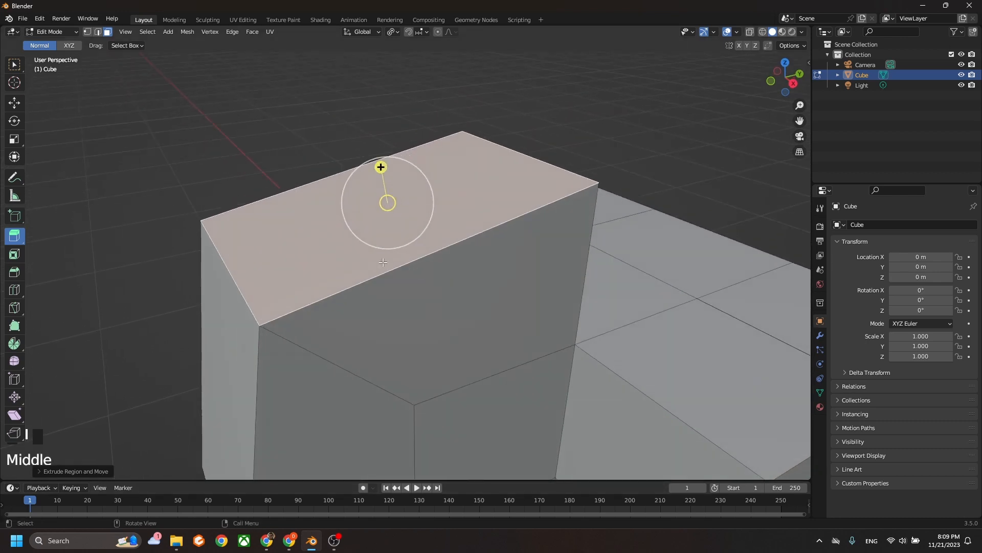
Scale the overlapping top face inward to expose the duplicate geometry, and undo the scaling
key(s)
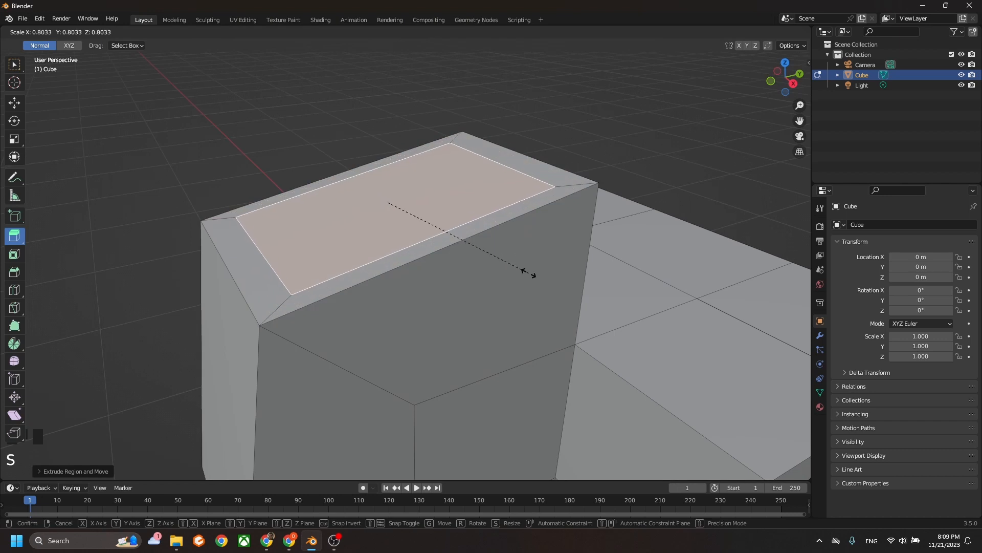
click(467, 255)
middle_drag(466, 255, 420, 206)
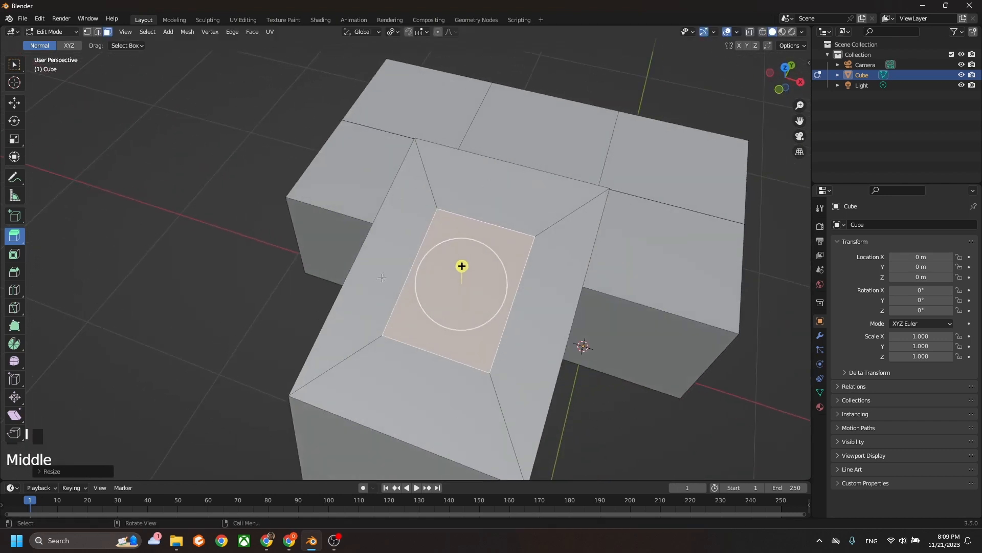
middle_drag(532, 369, 384, 293)
scroll(315, 295, up, 3)
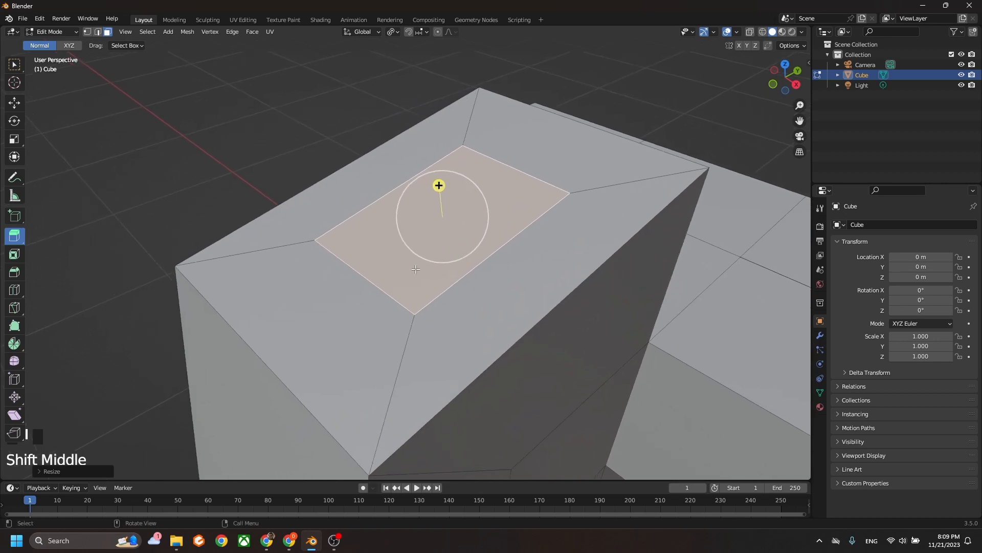
key(ctrl+z)
scroll(339, 320, down, 2)
middle_drag(339, 320, 334, 307)
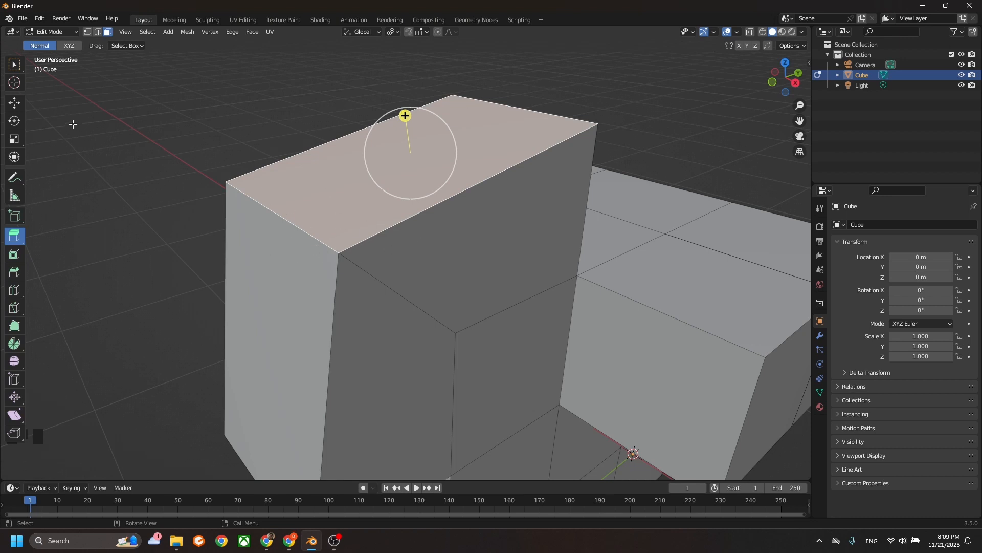
Activate the Move tool and switch the mesh to vertex selection mode with the raised block's top corners still selected
click(14, 102)
shift+middle_drag(158, 136, 393, 201)
scroll(393, 200, down, 3)
middle_drag(395, 241, 399, 204)
scroll(399, 204, up, 3)
middle_drag(399, 169, 361, 195)
scroll(398, 236, down, 3)
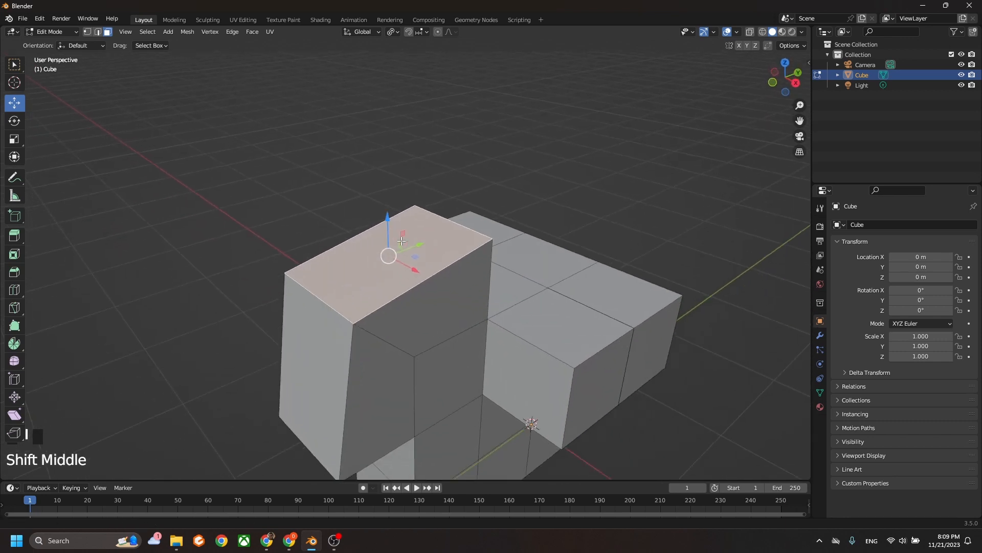
scroll(394, 237, up, 2)
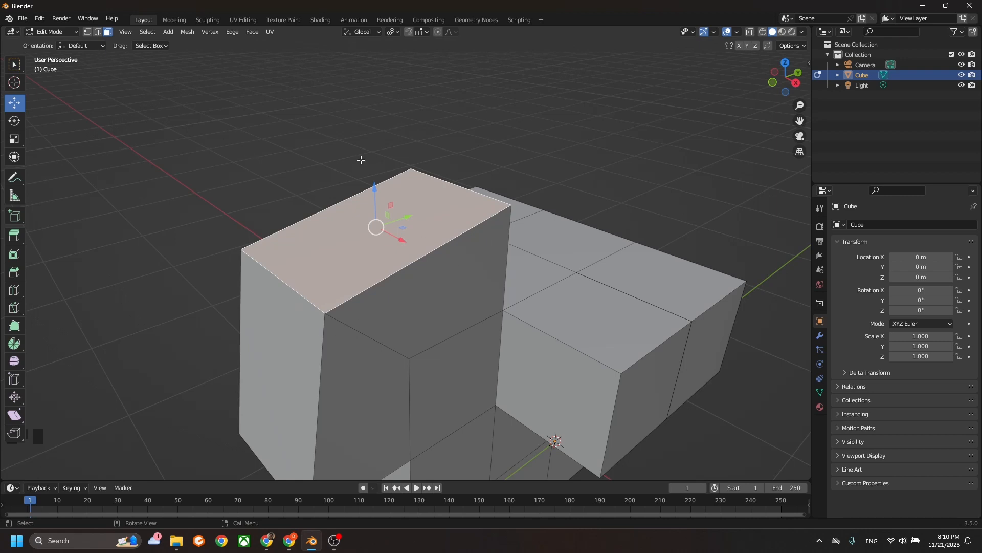
middle_drag(352, 195, 410, 215)
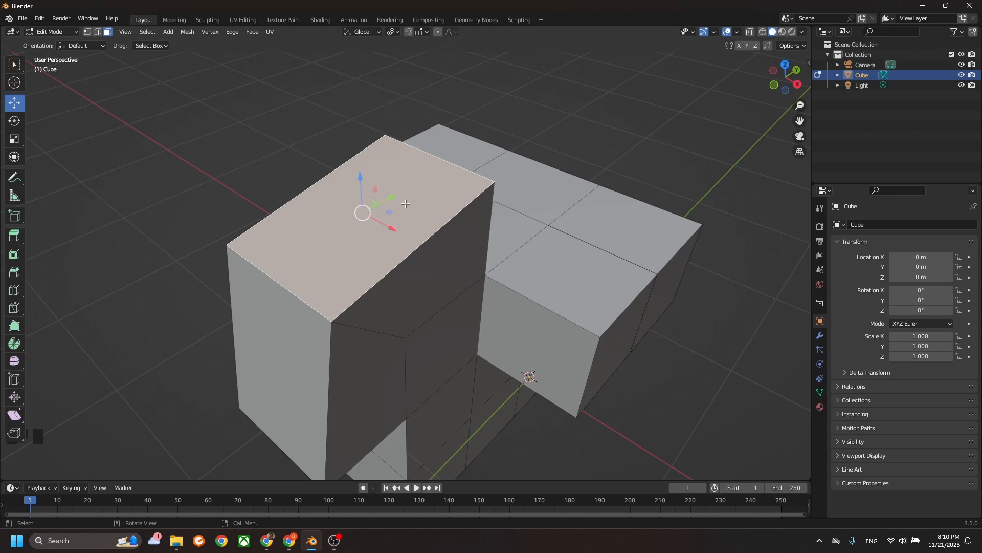
click(87, 32)
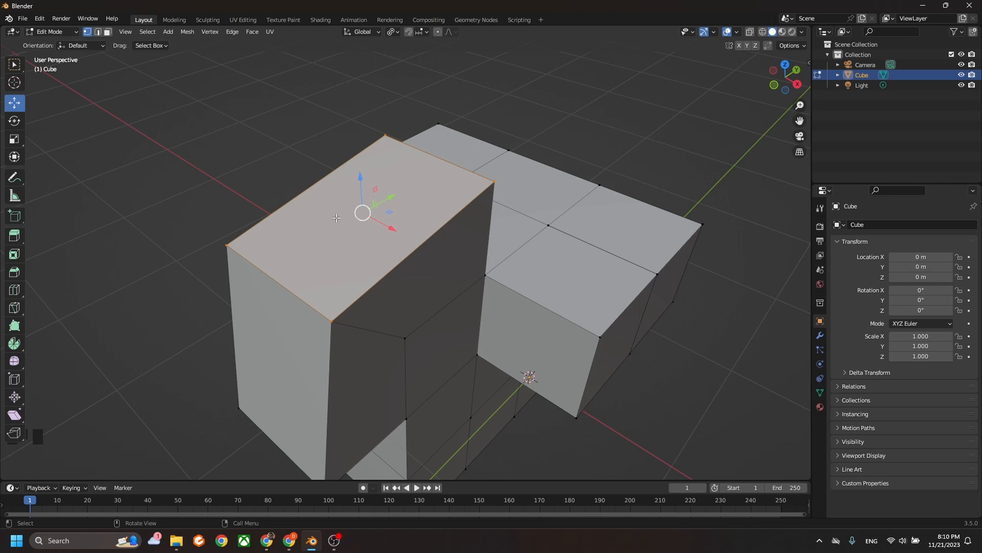
Try moving the raised block's duplicated top face upward along the Z axis, and undo the move
click(359, 171)
drag(359, 172, 360, 92)
key(ctrl+z)
Select the whole mesh, merge its overlapping vertices by distance, and check the merge distance setting
key(a)
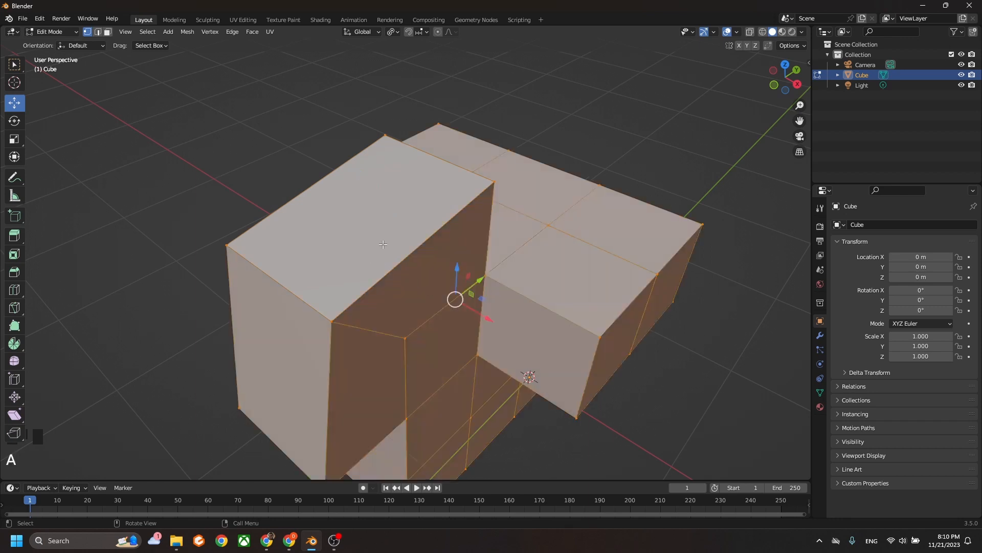
key(m)
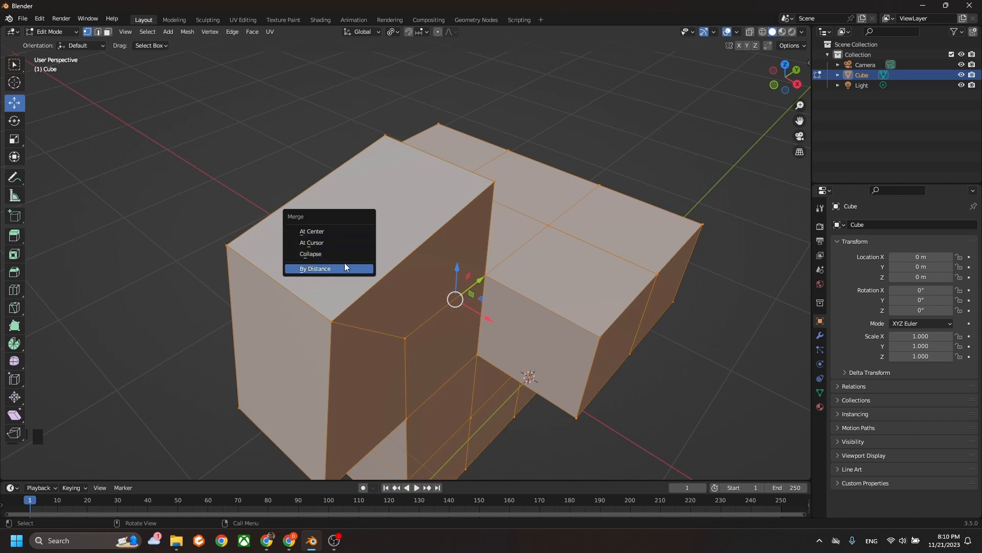
click(316, 268)
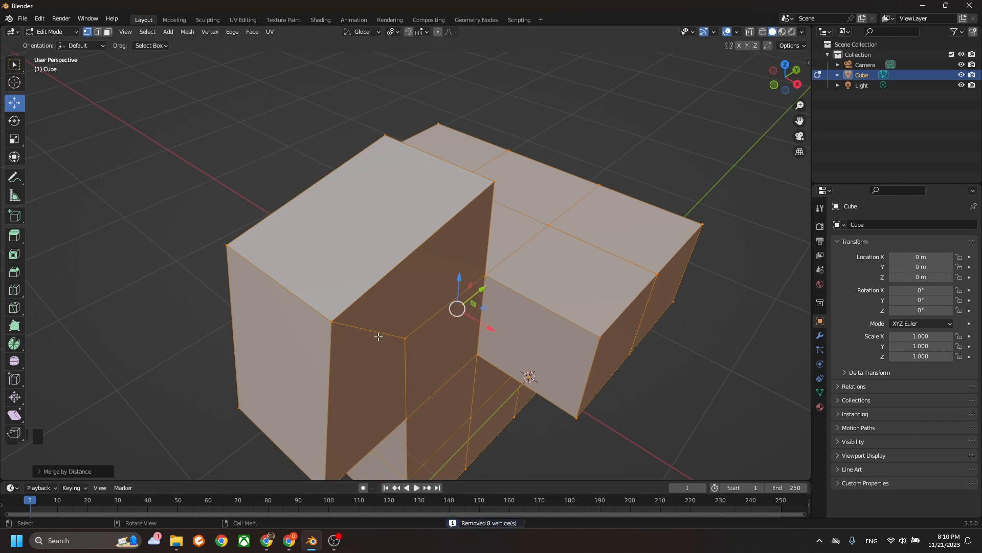
click(41, 472)
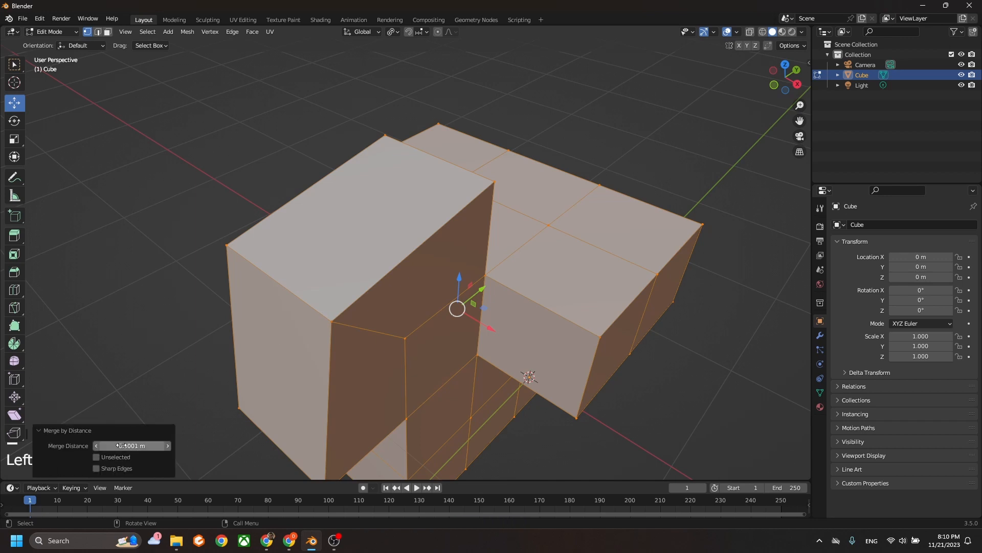
click(40, 431)
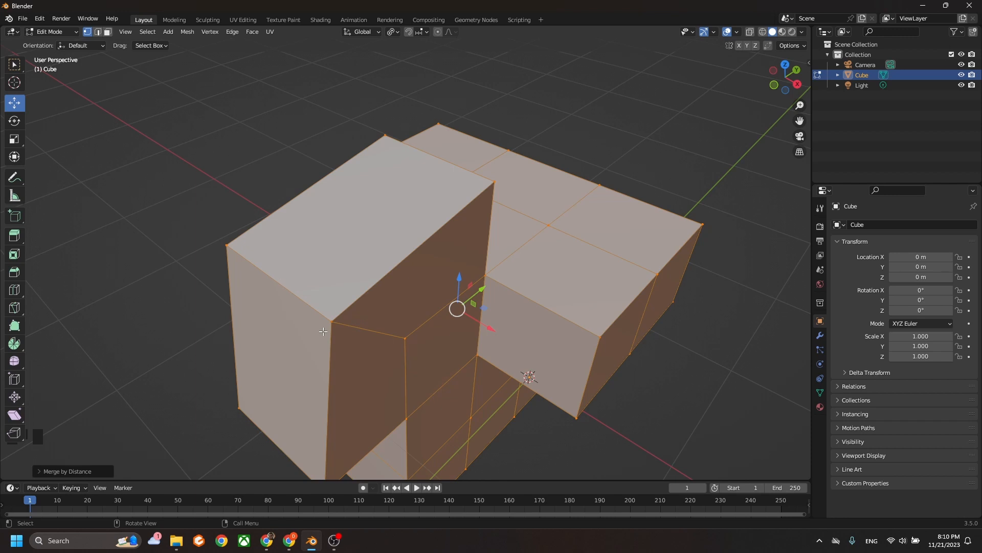
Undo the merge and merge all the mesh's vertices by distance again
key(ctrl+z)
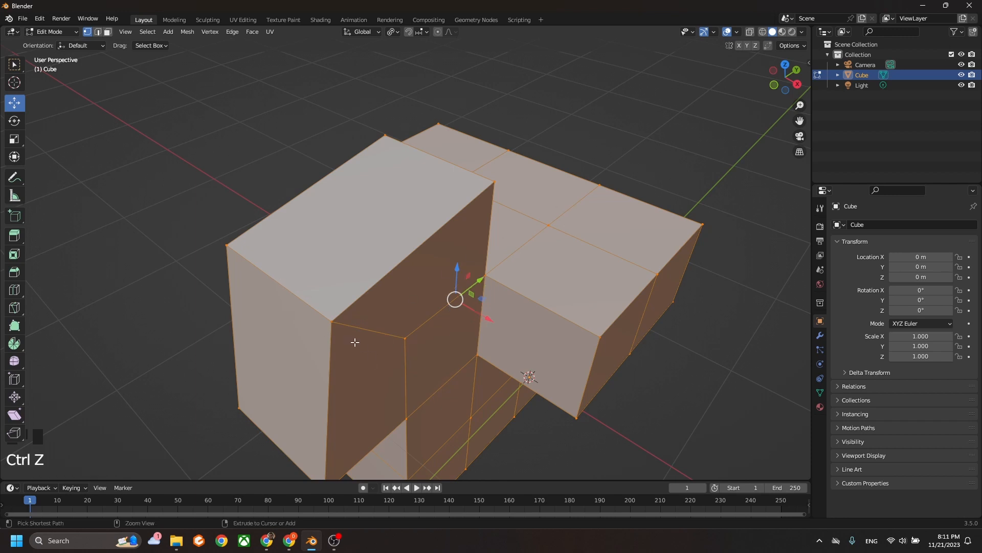
key(m)
click(481, 320)
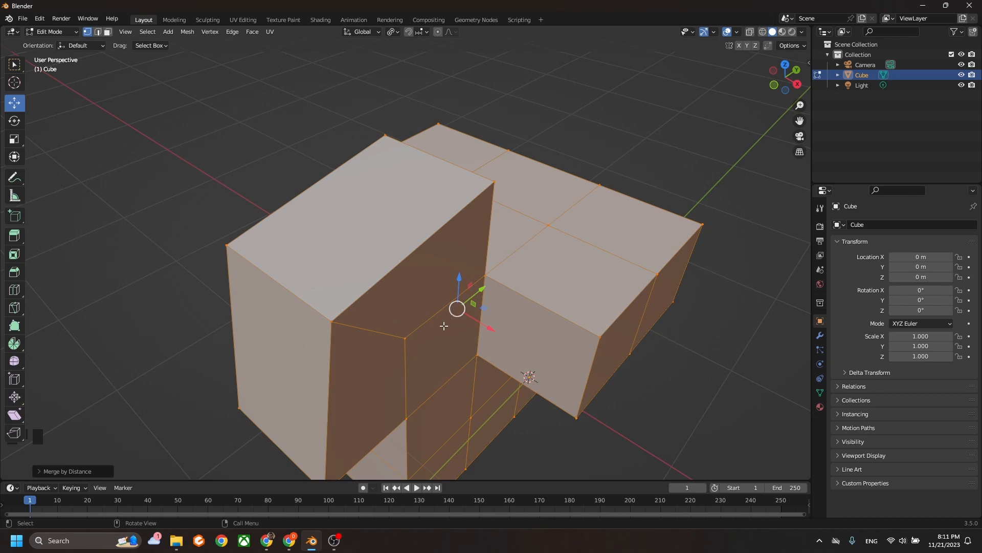
middle_drag(471, 351, 434, 345)
scroll(450, 339, down, 2)
scroll(434, 345, up, 2)
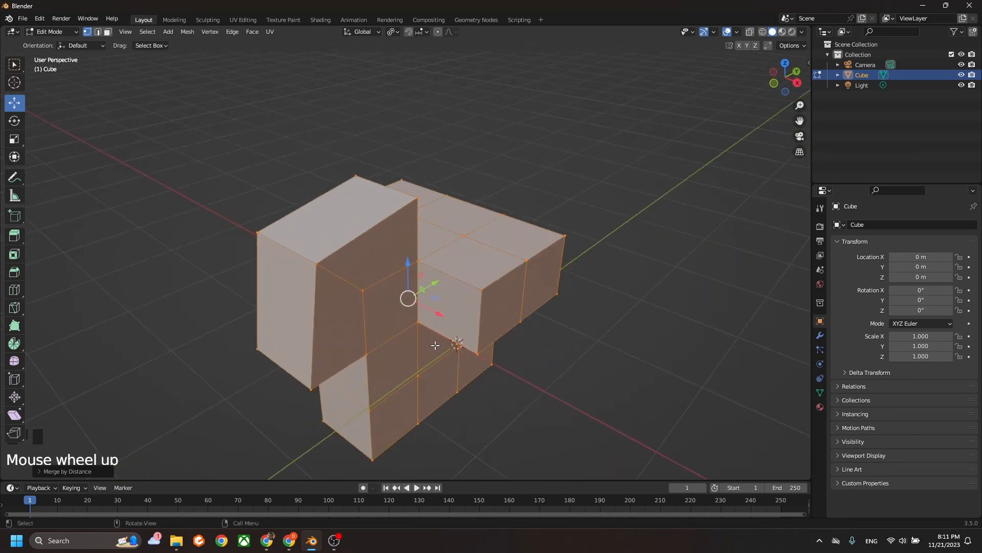